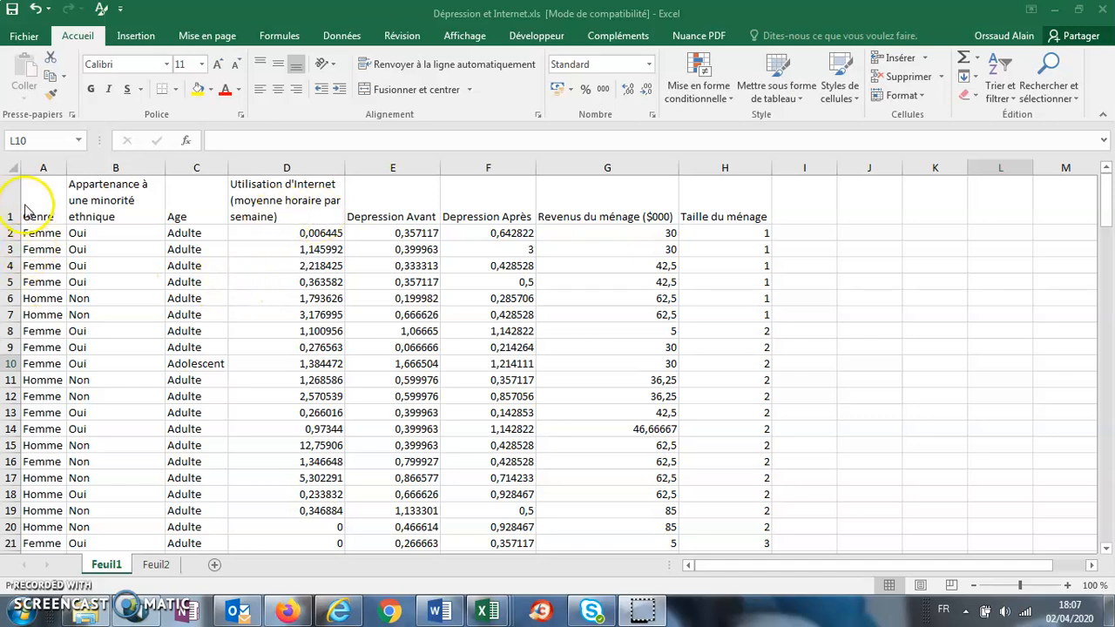
Step: Select the data range A1:H156 on Feuil1 with its headers and send it to Tanagra through the Execute Tanagra add-in
{"action": "left_click_drag", "start_coordinate": [757, 209], "coordinate": [29, 511]}
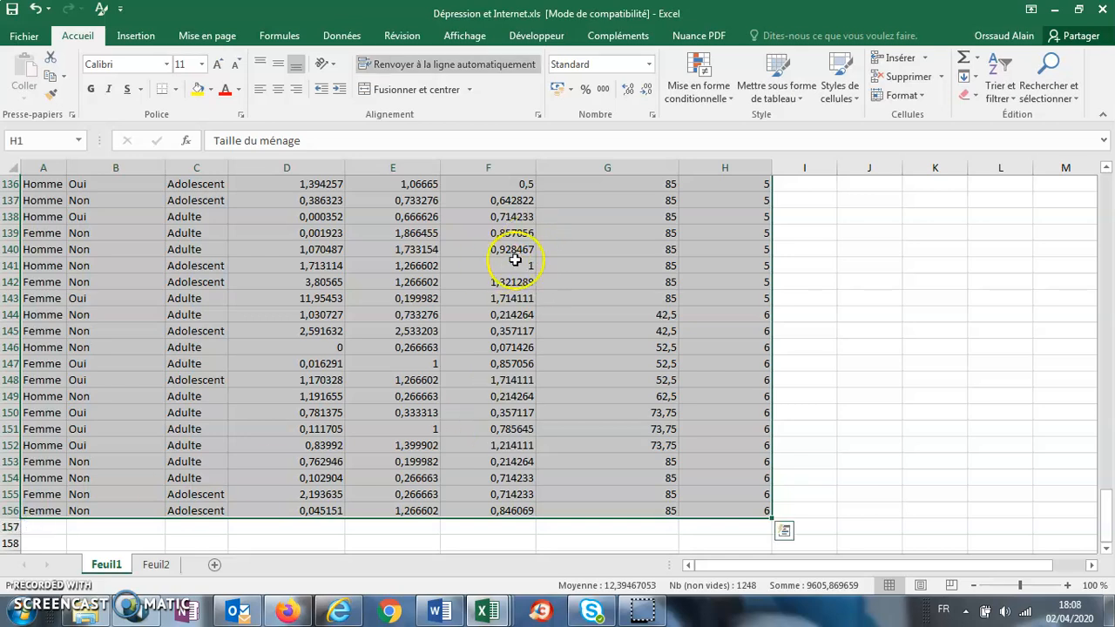
{"action": "left_click", "coordinate": [626, 42]}
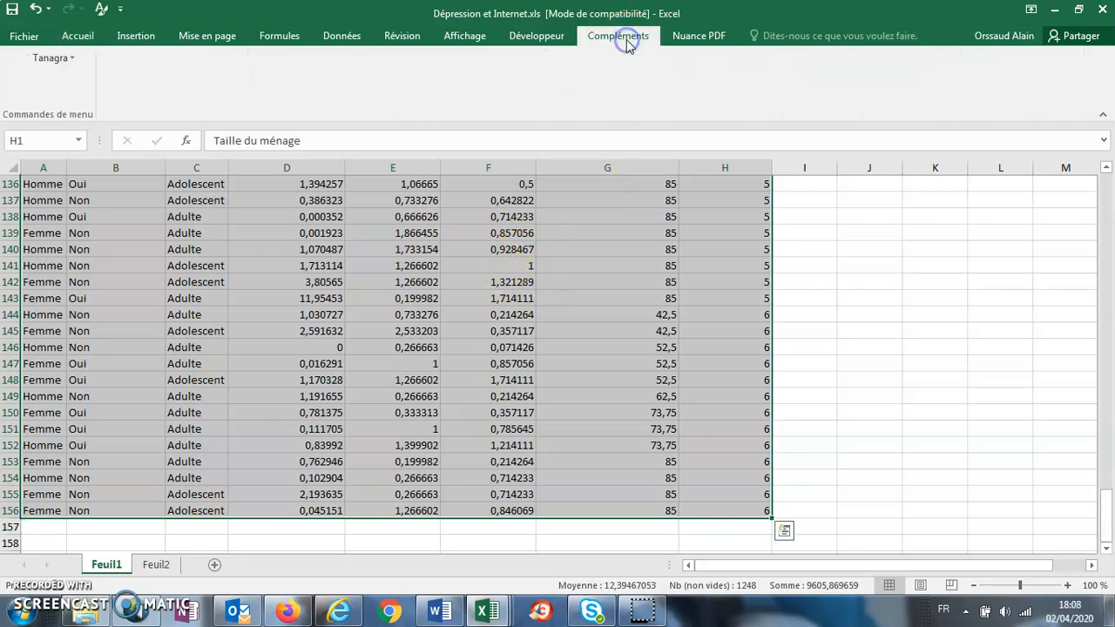
{"action": "left_click", "coordinate": [52, 58]}
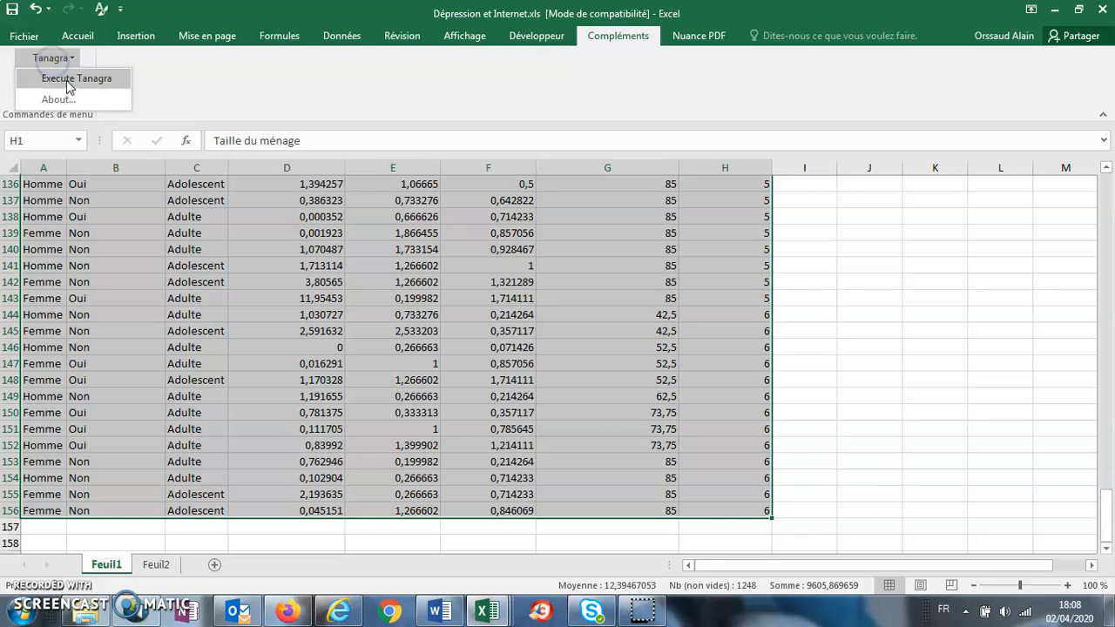
{"action": "left_click", "coordinate": [68, 83]}
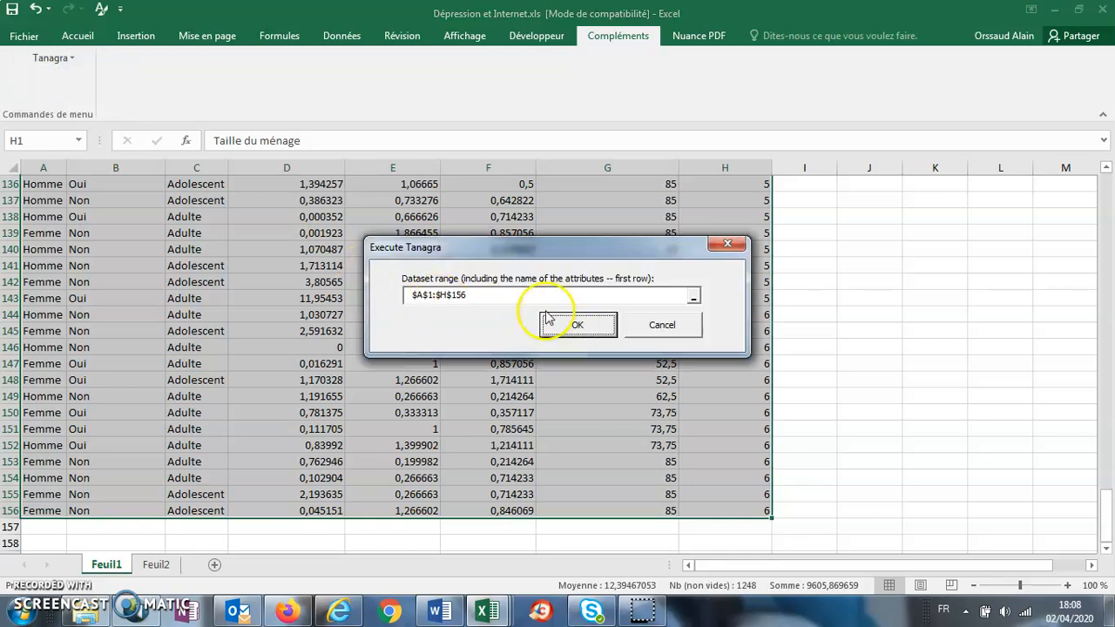
{"action": "left_click", "coordinate": [577, 325]}
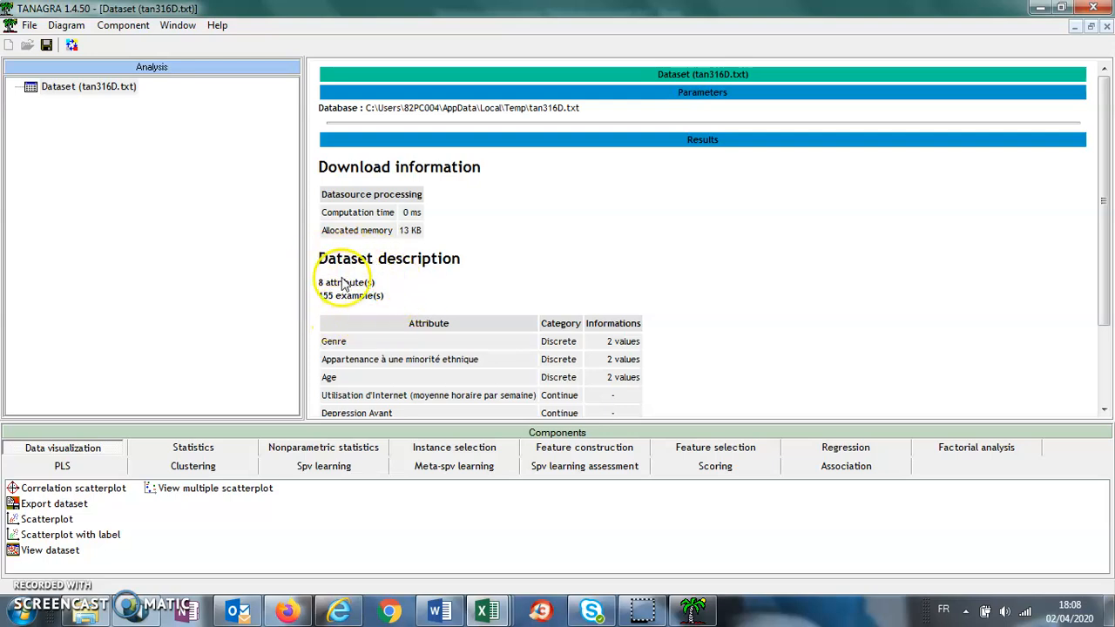
Step: Compare the columns and last data row of the Excel worksheet with the attributes and examples in Tanagra's dataset description
{"action": "left_click", "coordinate": [493, 617]}
{"action": "left_click", "coordinate": [652, 563]}
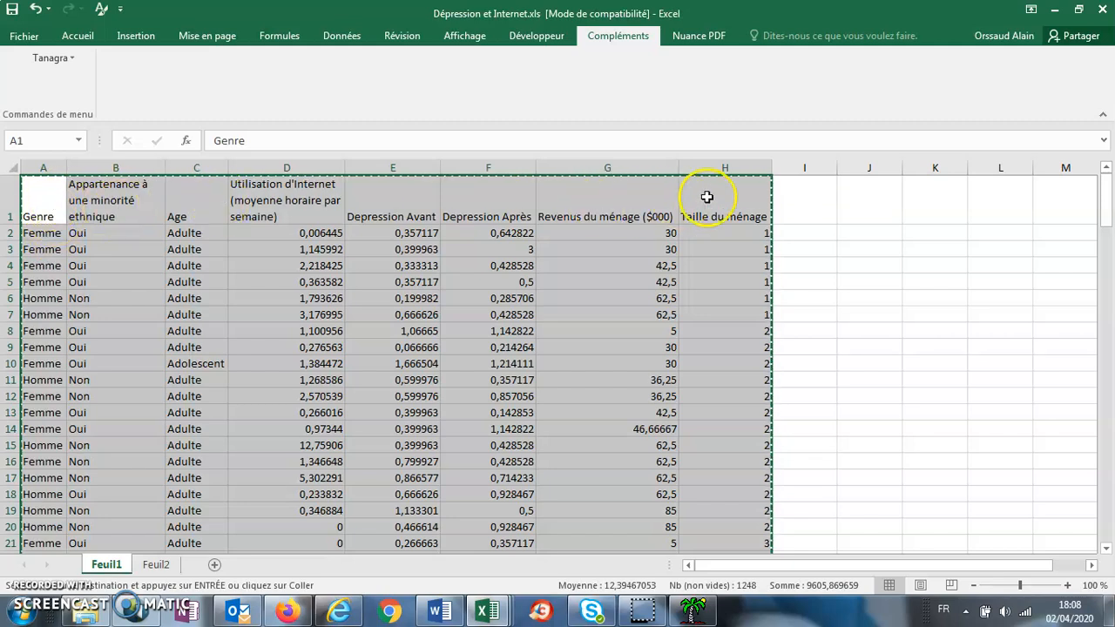
{"action": "left_click", "coordinate": [694, 613]}
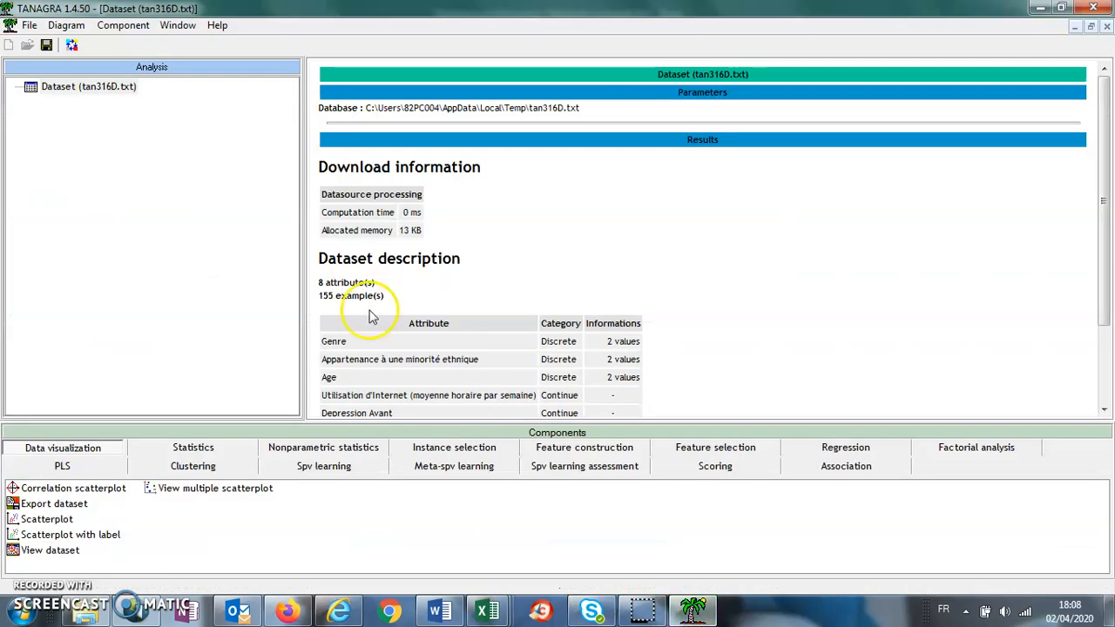
{"action": "mouse_move", "coordinate": [704, 615]}
{"action": "mouse_move", "coordinate": [487, 612]}
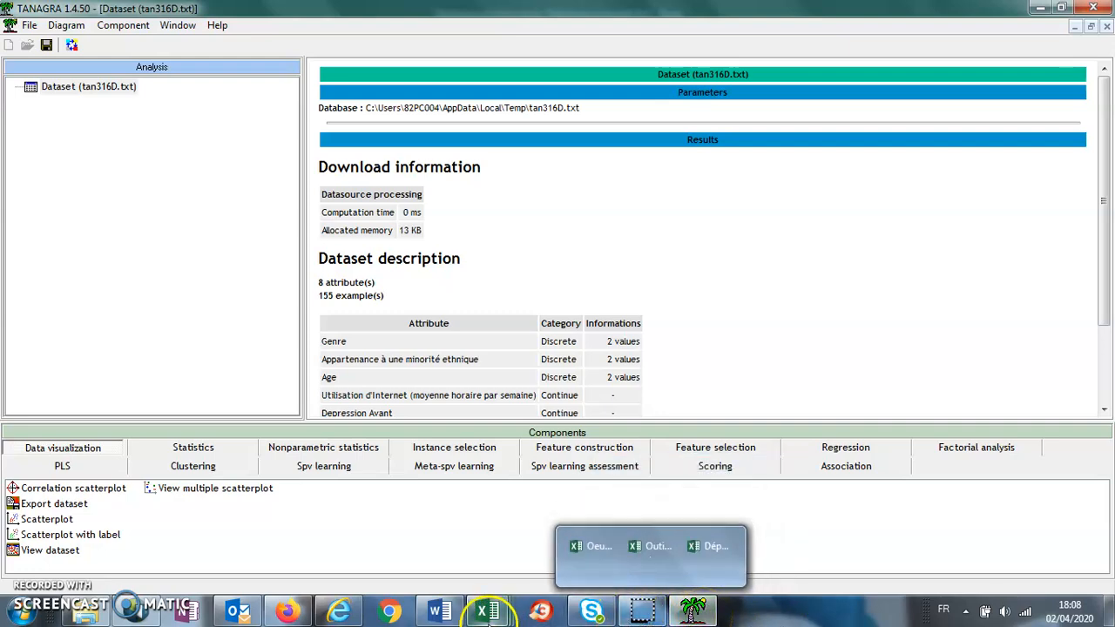
{"action": "left_click", "coordinate": [422, 499]}
{"action": "scroll", "coordinate": [224, 287], "scroll_direction": "down", "scroll_amount": 20}
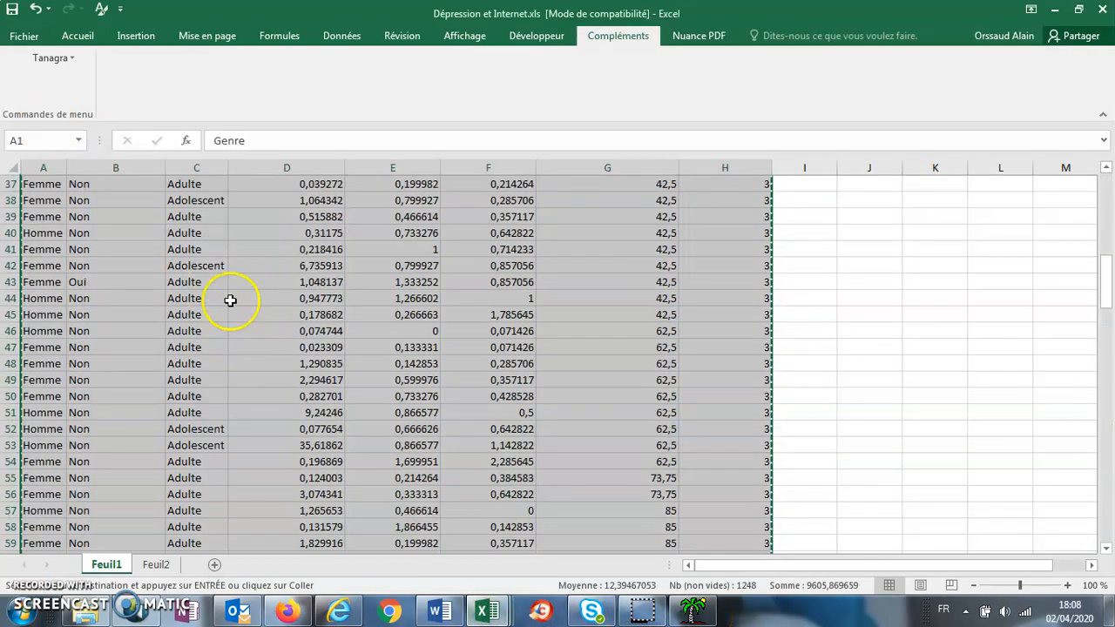
{"action": "scroll", "coordinate": [224, 320], "scroll_direction": "down", "scroll_amount": 10}
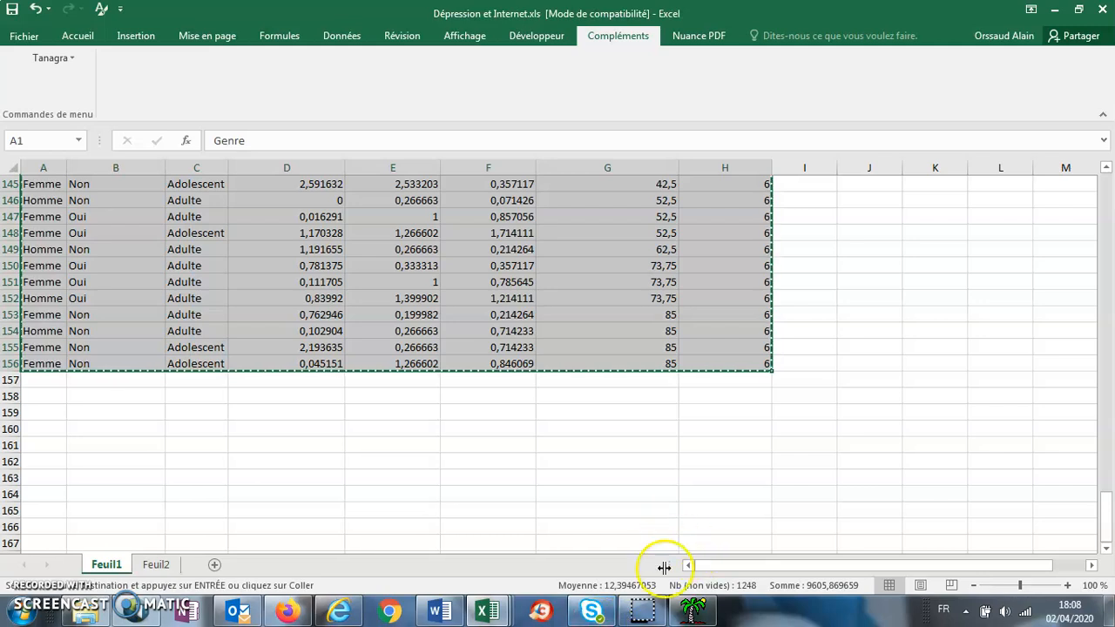
{"action": "mouse_move", "coordinate": [694, 614]}
{"action": "left_click", "coordinate": [709, 541]}
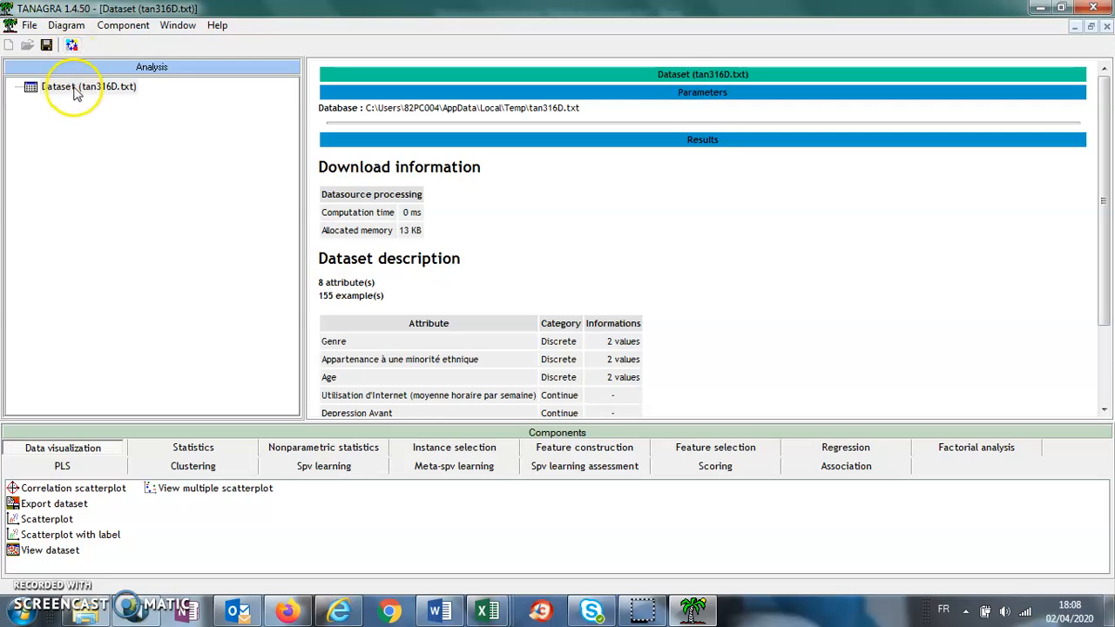
Step: Add a Define status component to the dataset with Age as input and Utilisation d'Internet (moyenne horaire par semaine) as target
{"action": "left_click", "coordinate": [74, 87]}
{"action": "left_click", "coordinate": [72, 46]}
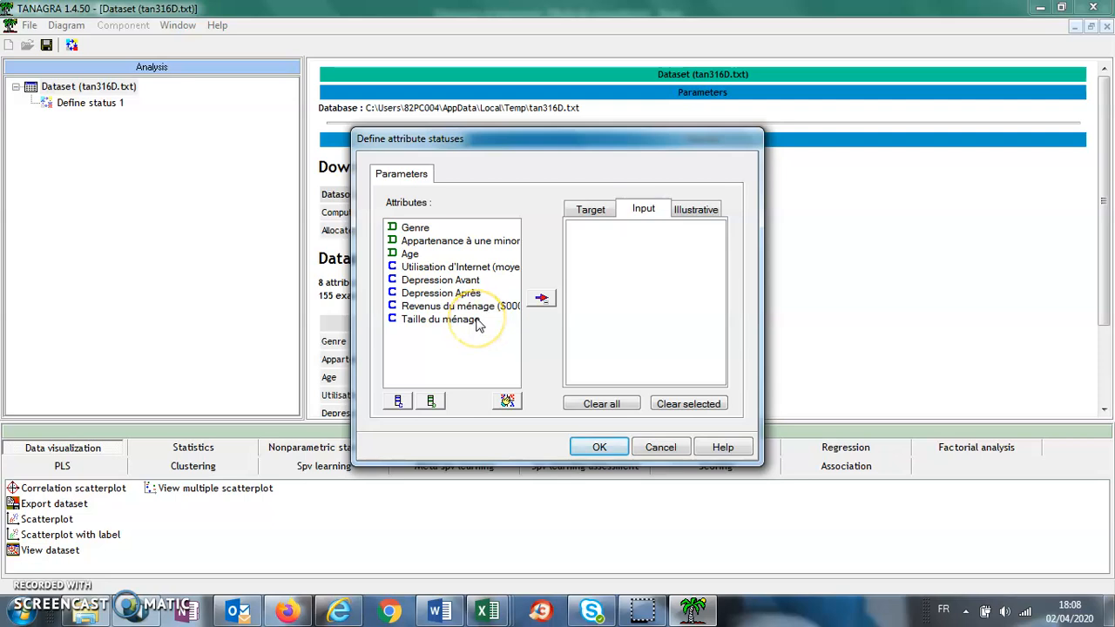
{"action": "left_click", "coordinate": [410, 256]}
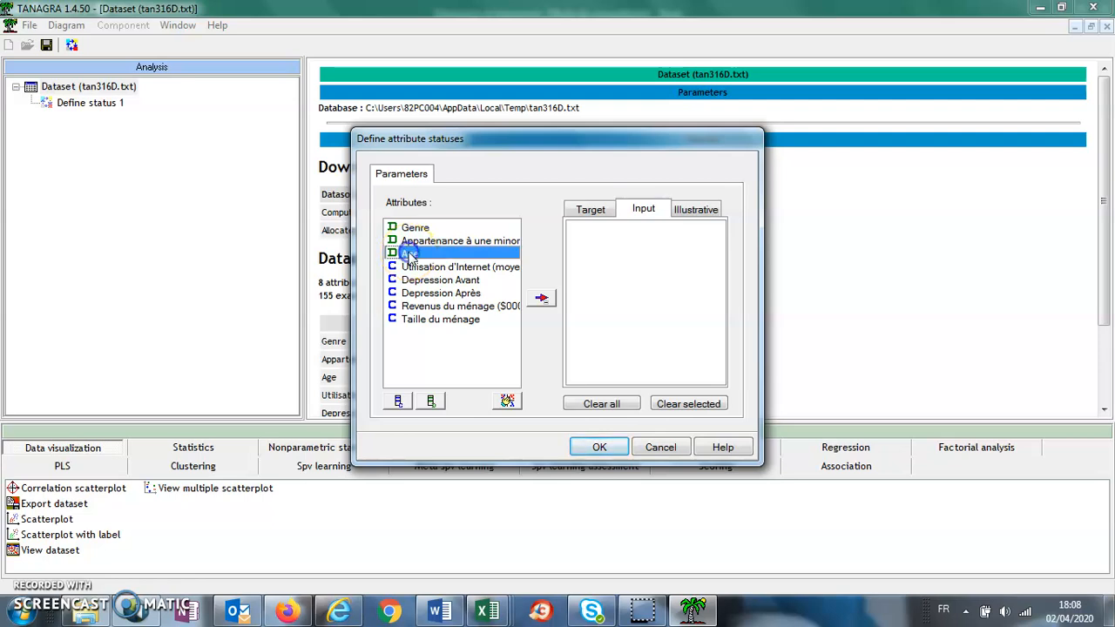
{"action": "left_click", "coordinate": [542, 299]}
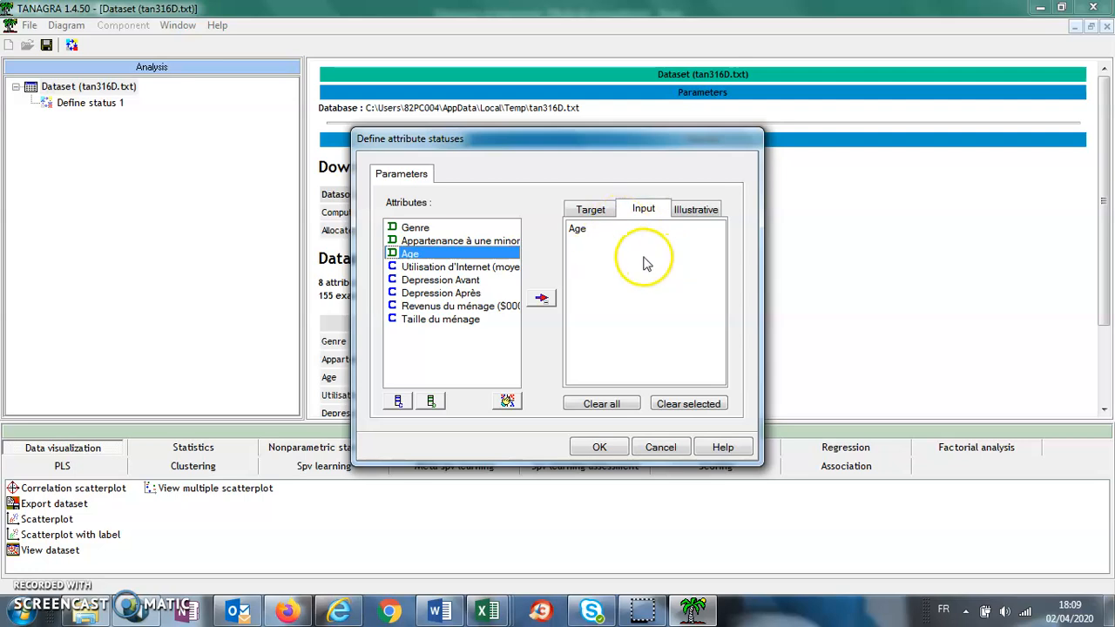
{"action": "left_click", "coordinate": [596, 211]}
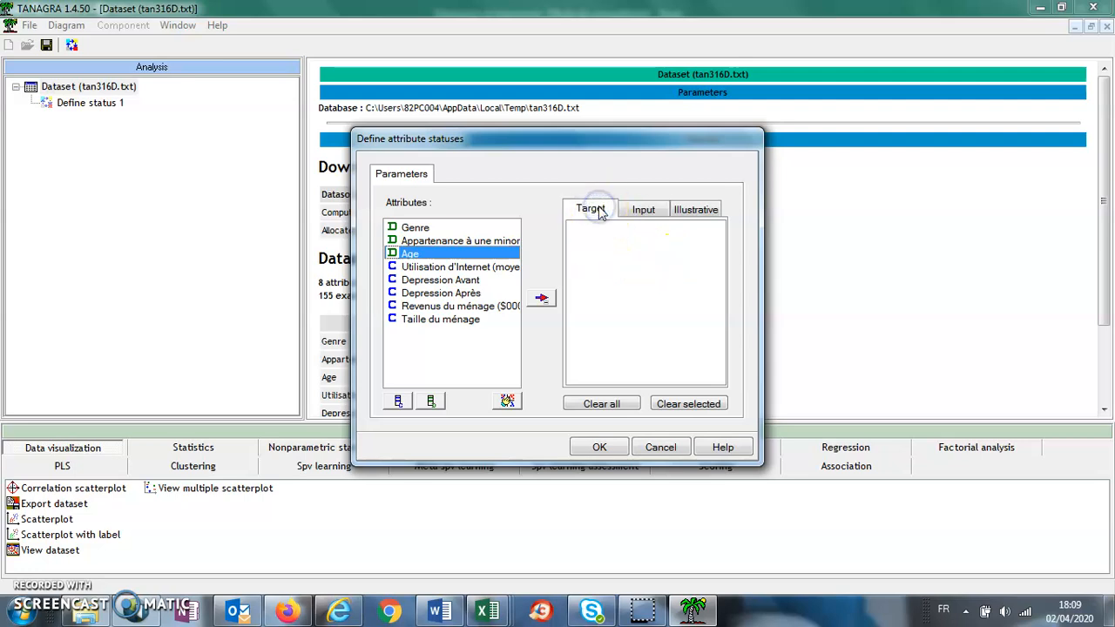
{"action": "left_click", "coordinate": [487, 267]}
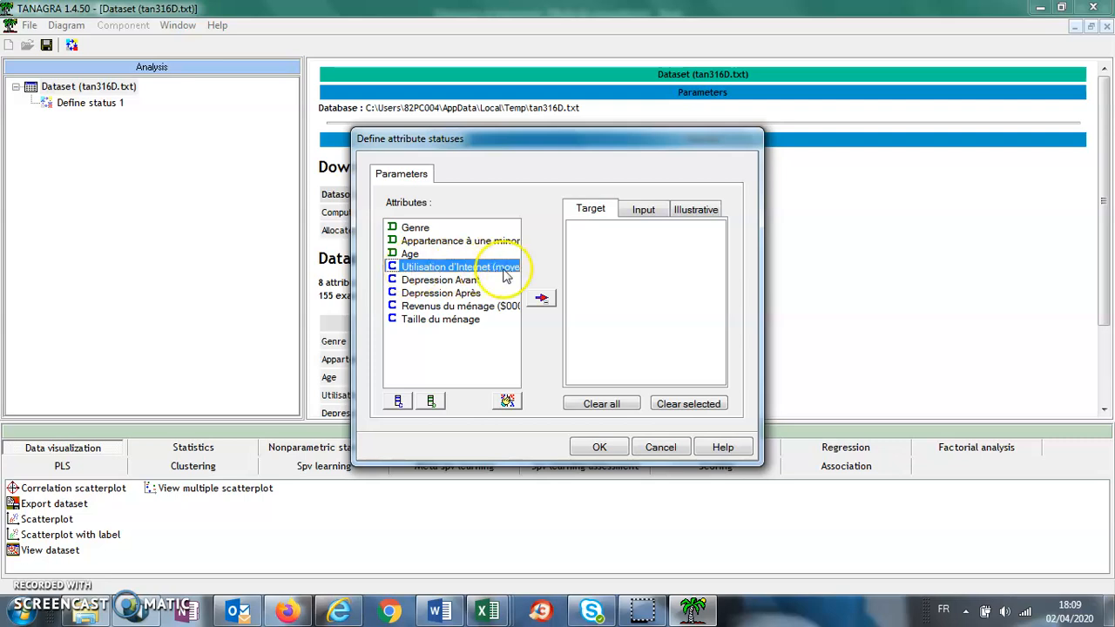
{"action": "left_click", "coordinate": [540, 297]}
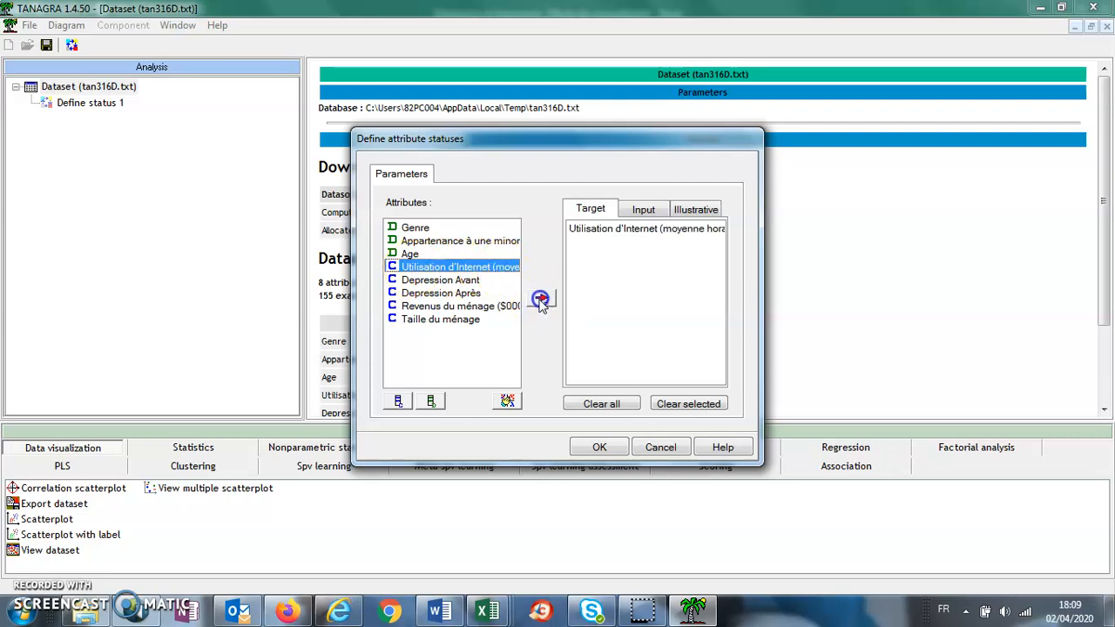
{"action": "left_click", "coordinate": [592, 448]}
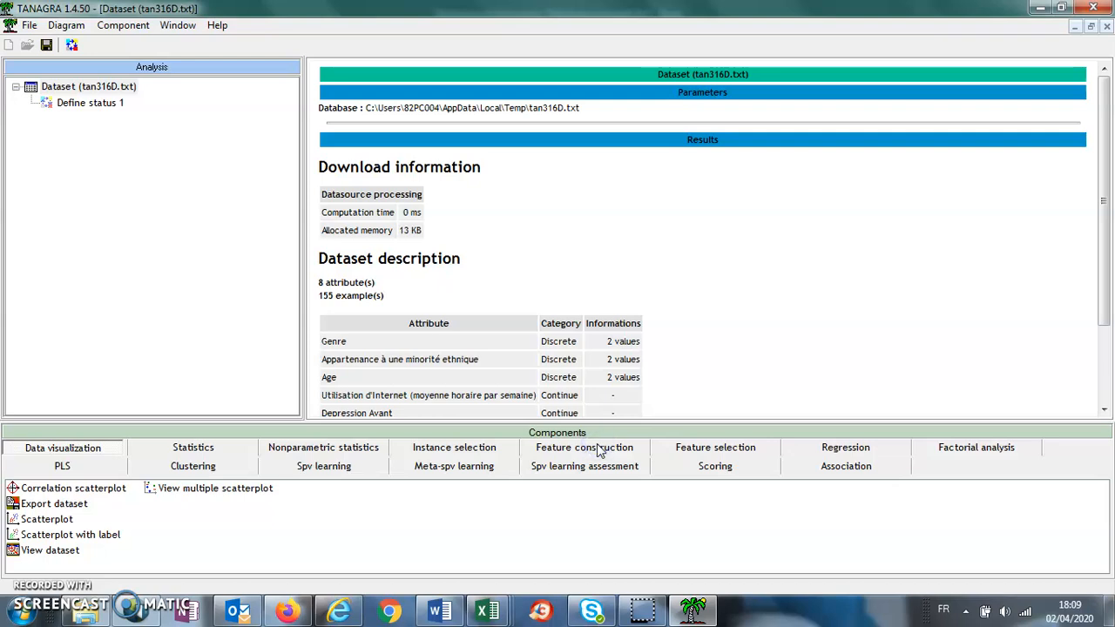
Step: Add the Fisher's test statistics component under Define status 1 and display its results
{"action": "left_click", "coordinate": [194, 449]}
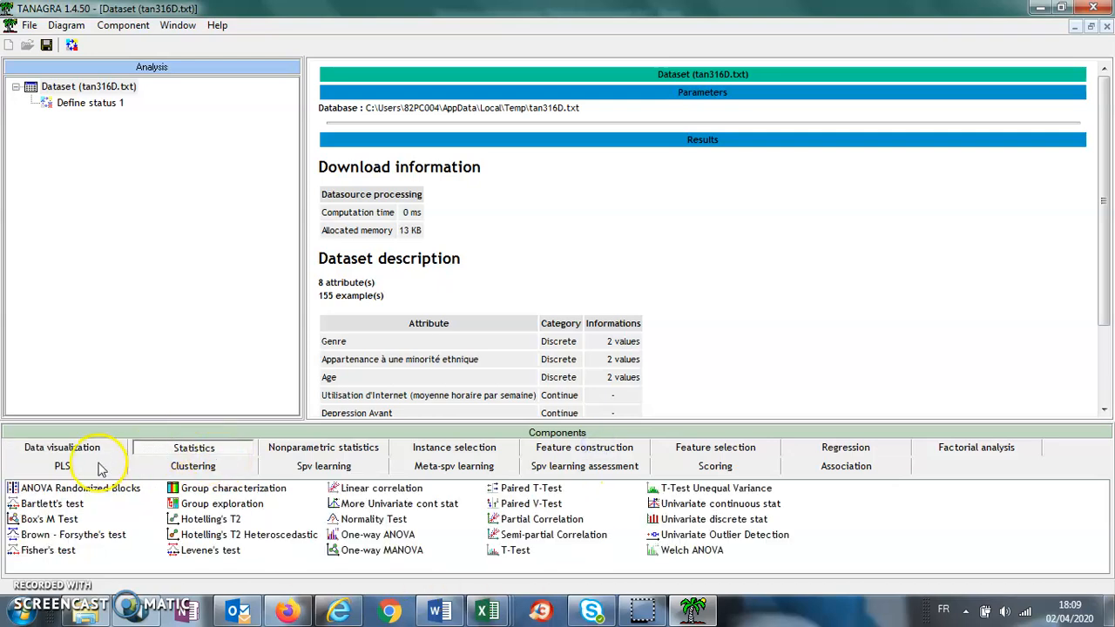
{"action": "left_click", "coordinate": [45, 553]}
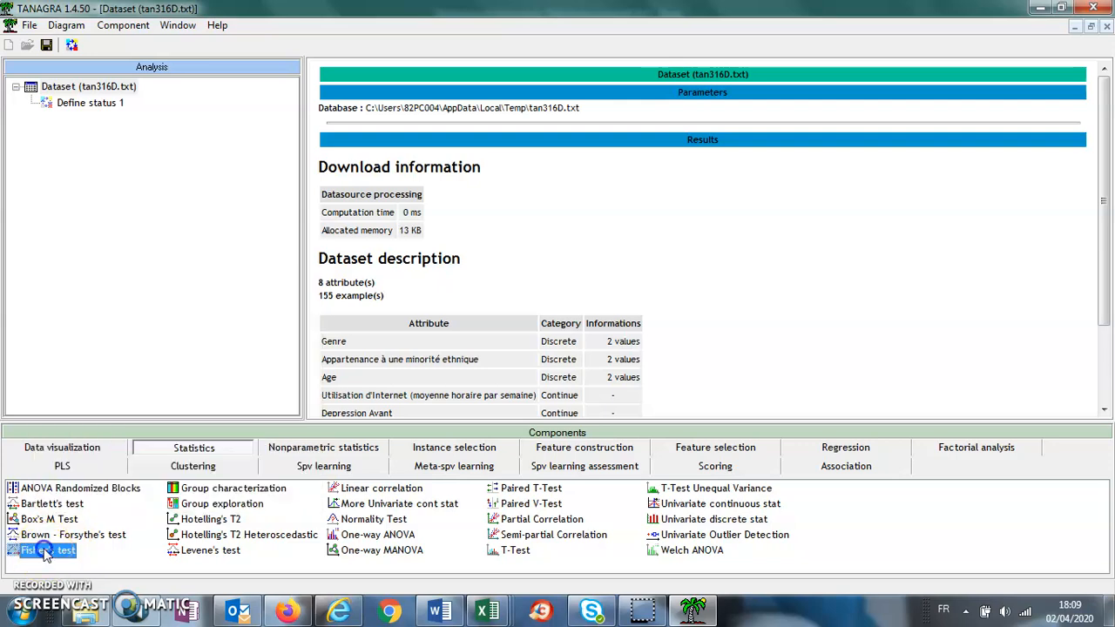
{"action": "left_click_drag", "start_coordinate": [45, 554], "coordinate": [105, 113]}
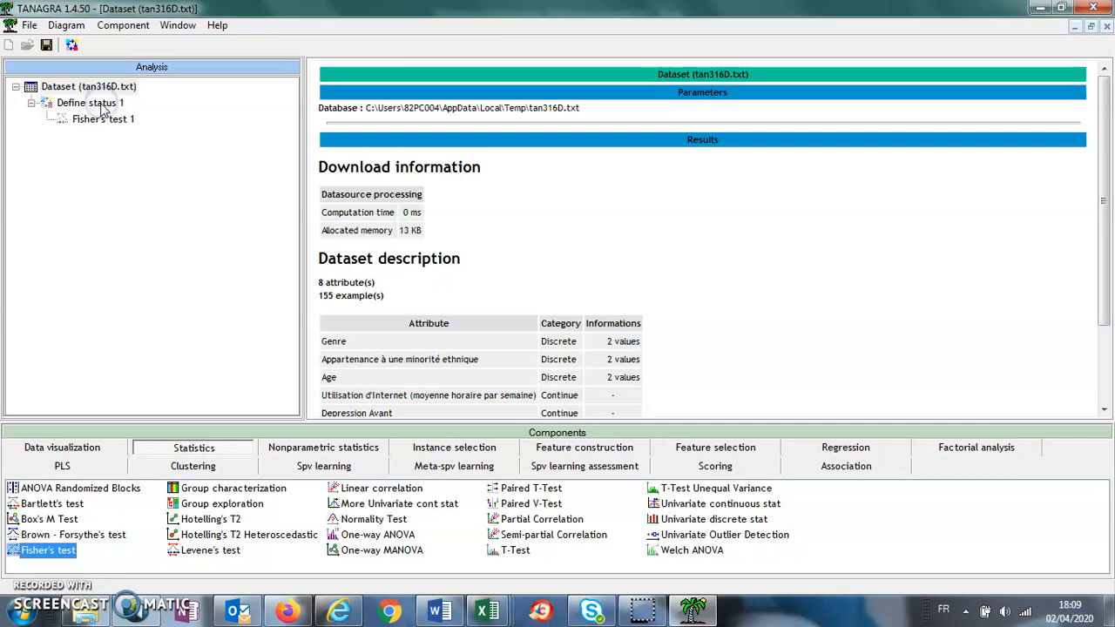
{"action": "double_click", "coordinate": [103, 120]}
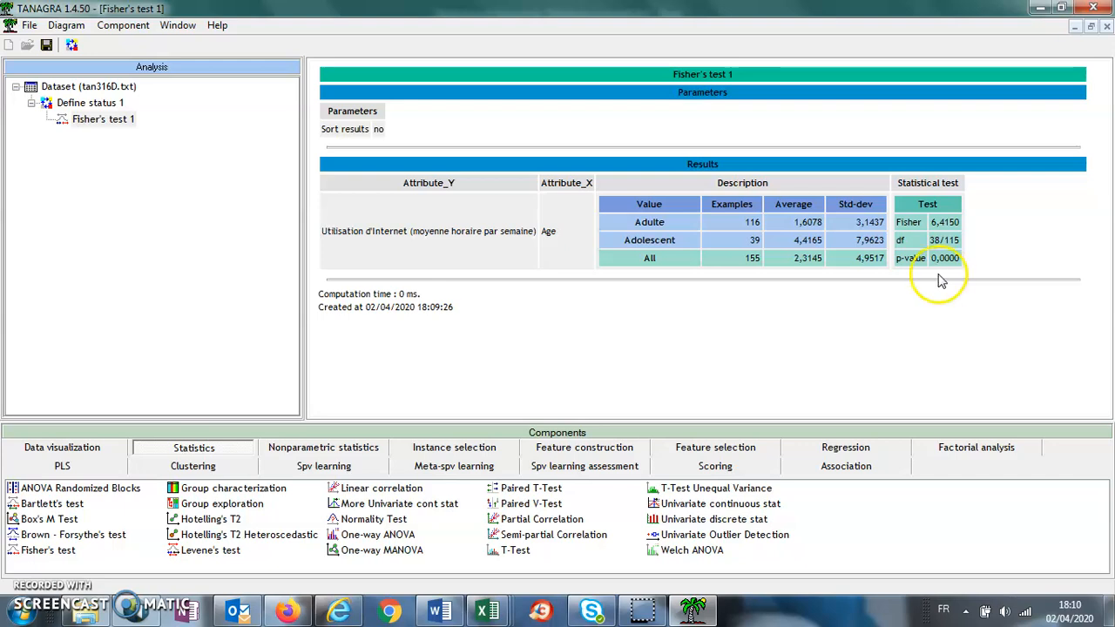
Step: Add the T-Test Unequal Variance component under Define status 1 and display its results
{"action": "left_click", "coordinate": [696, 493]}
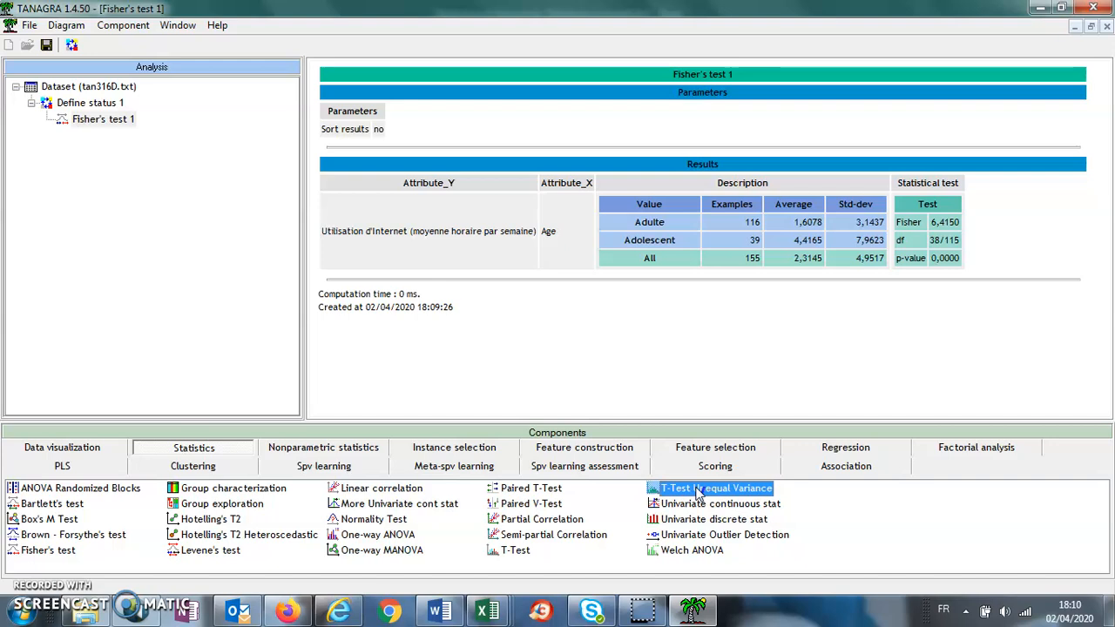
{"action": "left_click_drag", "start_coordinate": [697, 493], "coordinate": [146, 101]}
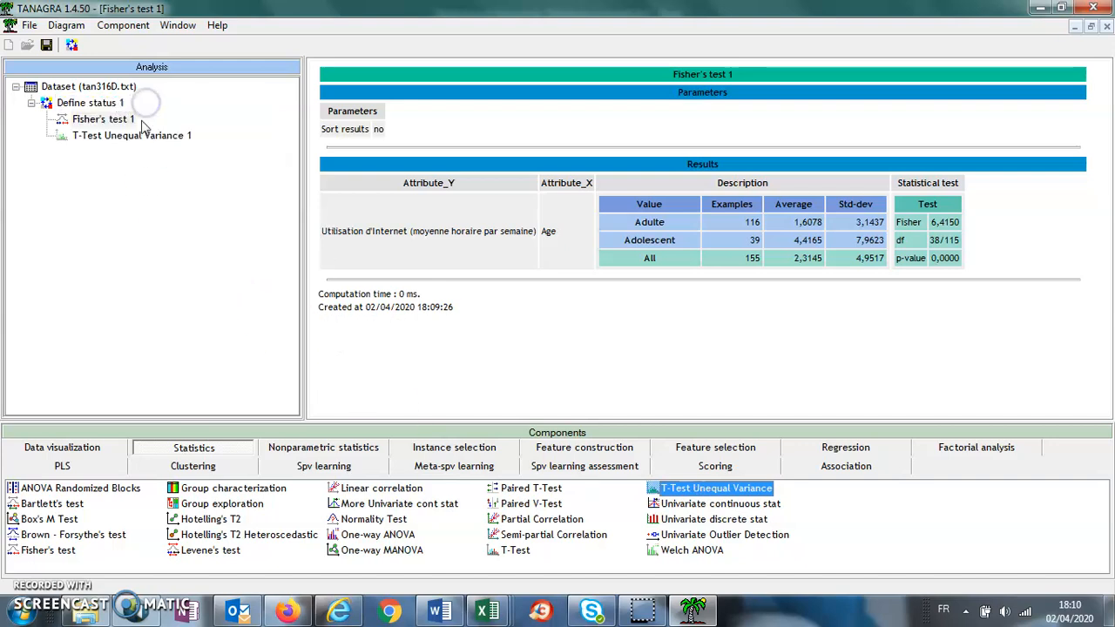
{"action": "double_click", "coordinate": [145, 139]}
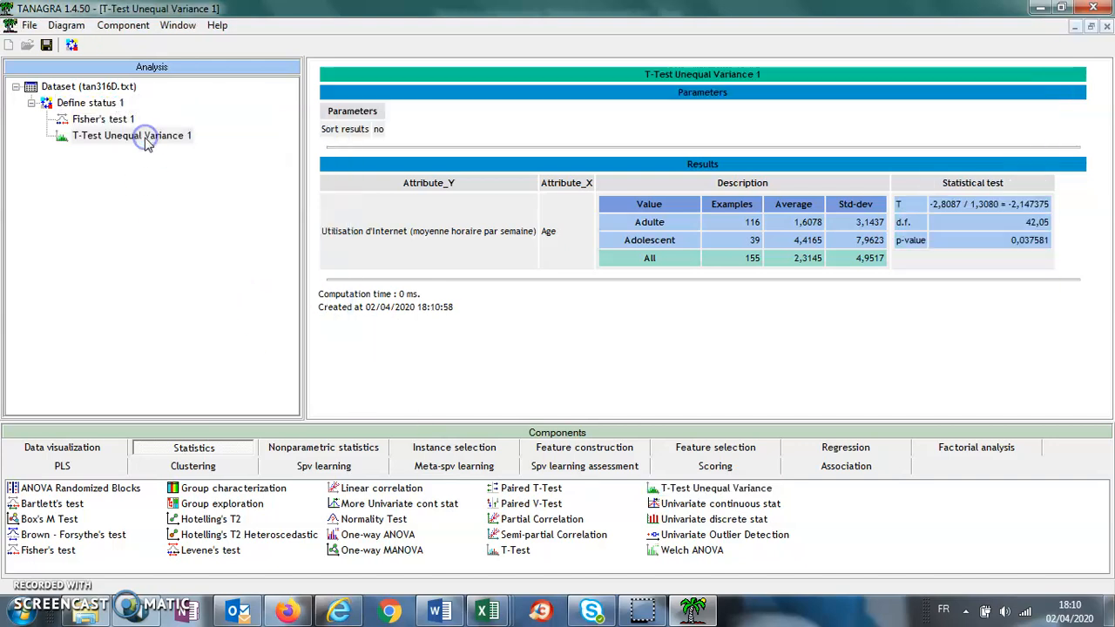
{"action": "left_click", "coordinate": [218, 166]}
Step: Switch back to the Dépression et Internet.xls workbook in Excel and clear the copy marquee around the data, leaving cell C2 selected
{"action": "left_click", "coordinate": [489, 612]}
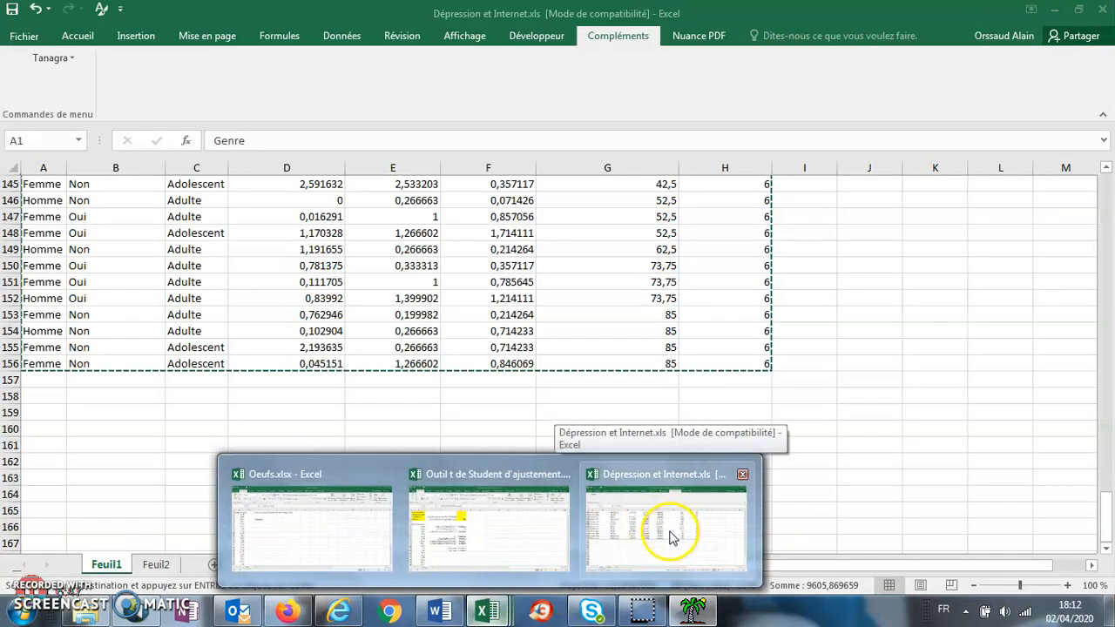
{"action": "left_click", "coordinate": [672, 529]}
{"action": "scroll", "coordinate": [1045, 292], "scroll_direction": "up", "scroll_amount": 18}
{"action": "scroll", "coordinate": [1022, 296], "scroll_direction": "up", "scroll_amount": 20}
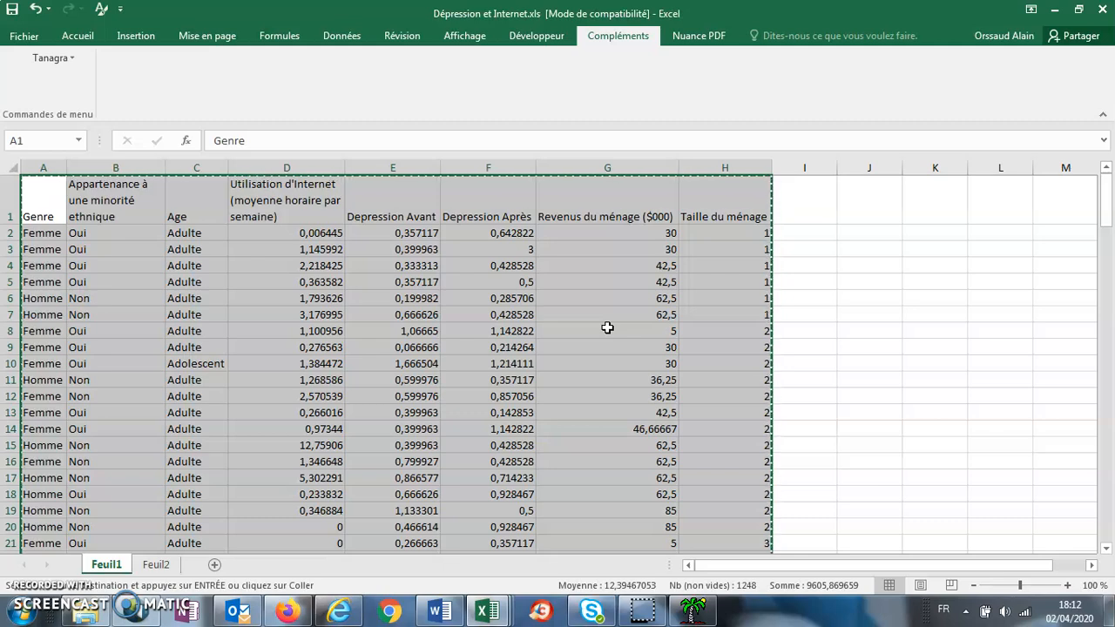
{"action": "left_click", "coordinate": [191, 233]}
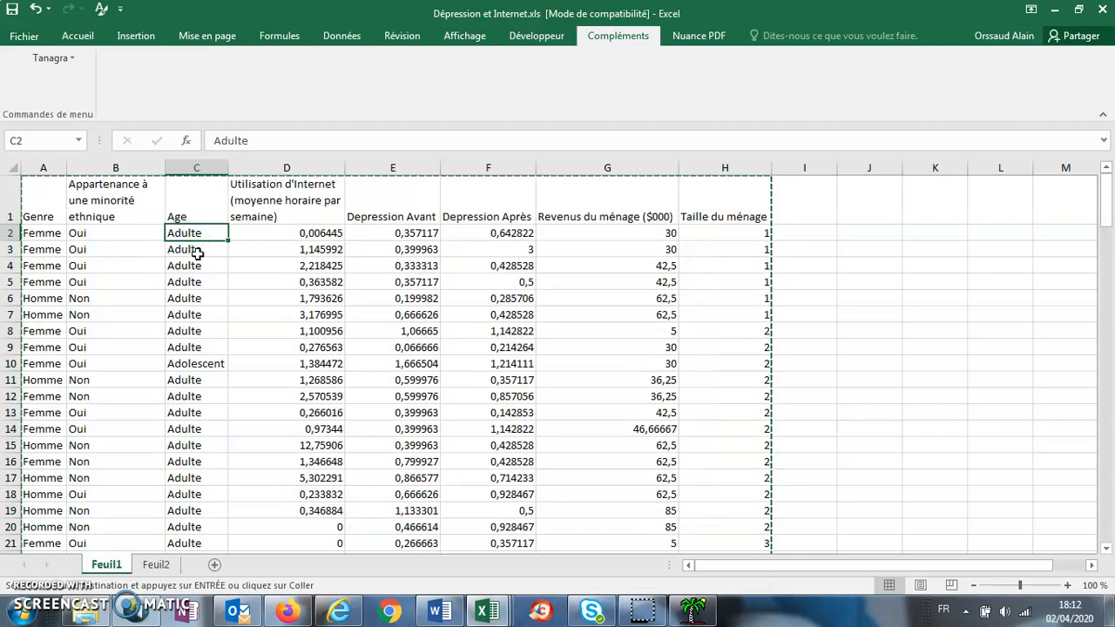
{"action": "key", "text": "Escape"}
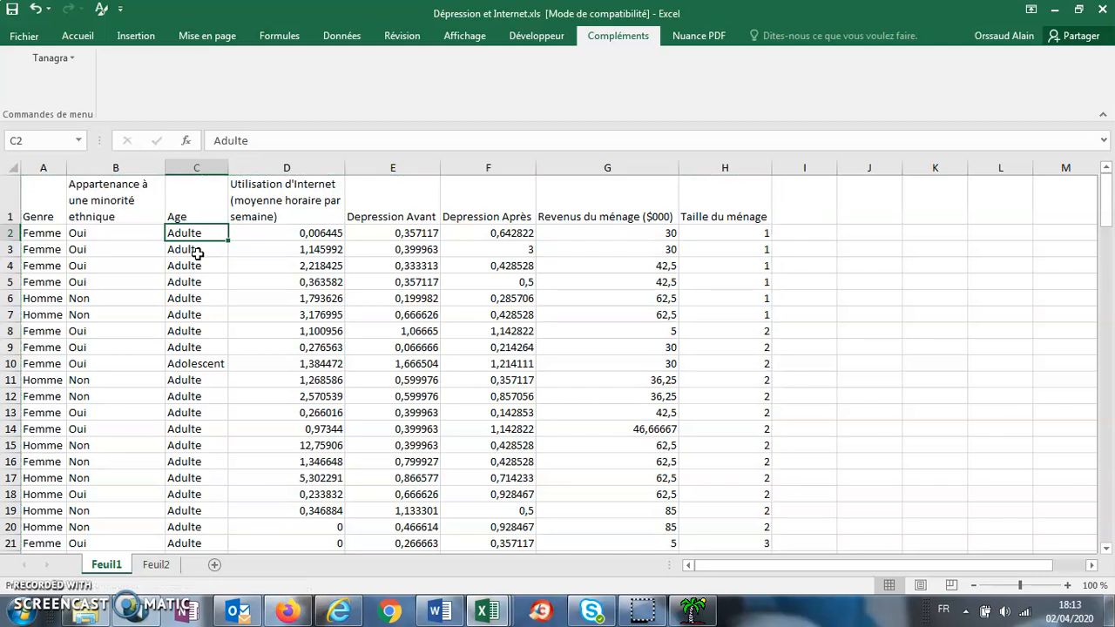
Step: Sort the data table by the Age column from A to Z and check where the Adolescent rows end
{"action": "left_click", "coordinate": [196, 234]}
{"action": "left_click", "coordinate": [79, 36]}
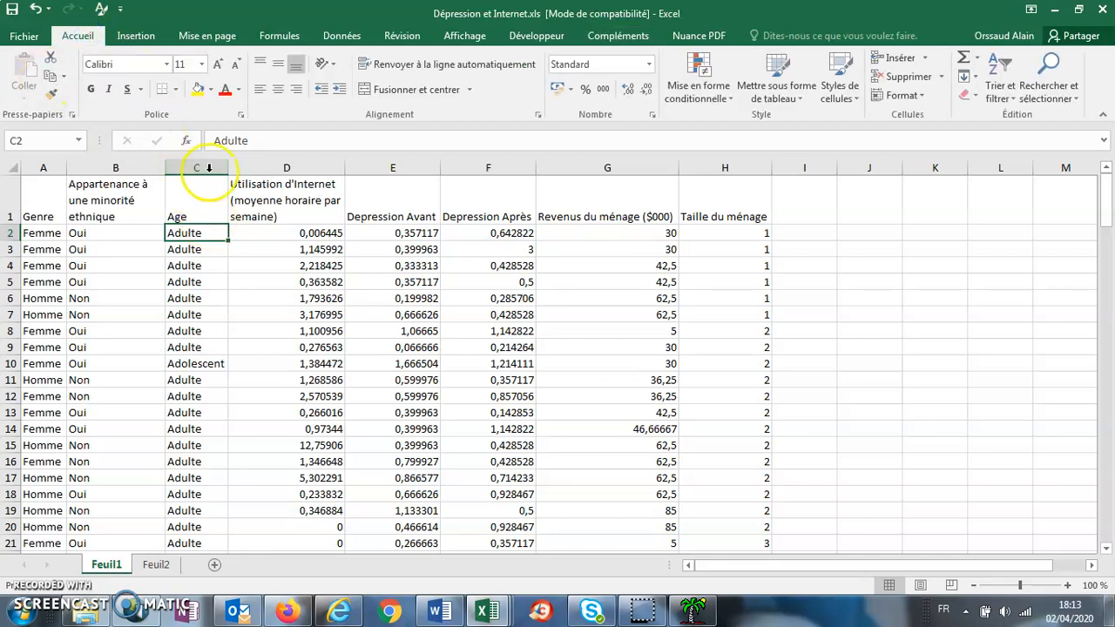
{"action": "left_click", "coordinate": [1004, 70]}
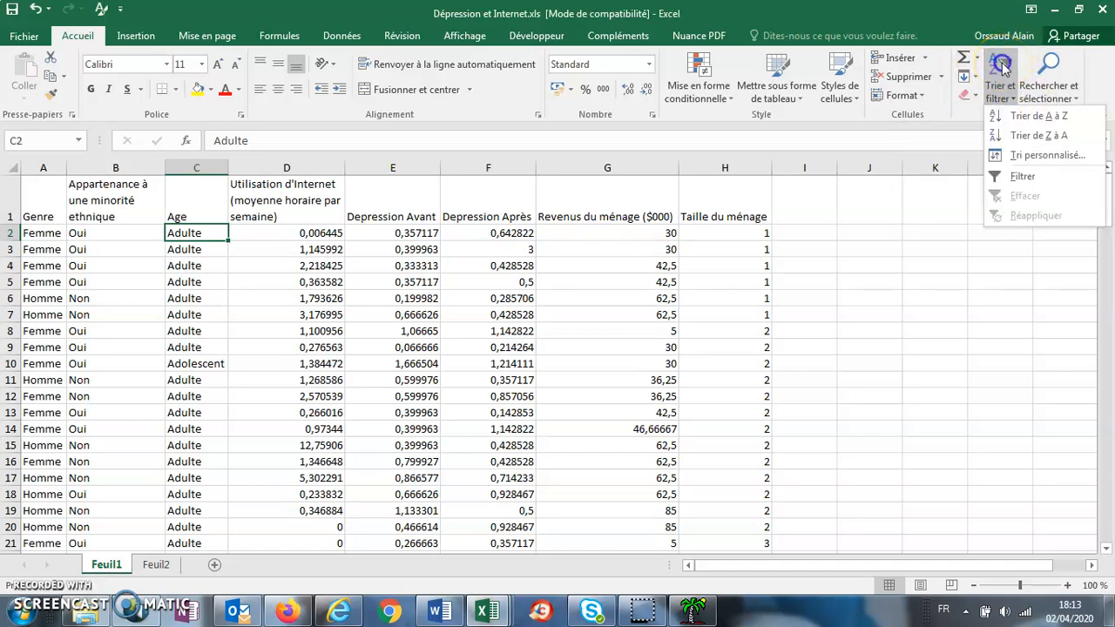
{"action": "left_click", "coordinate": [1025, 122]}
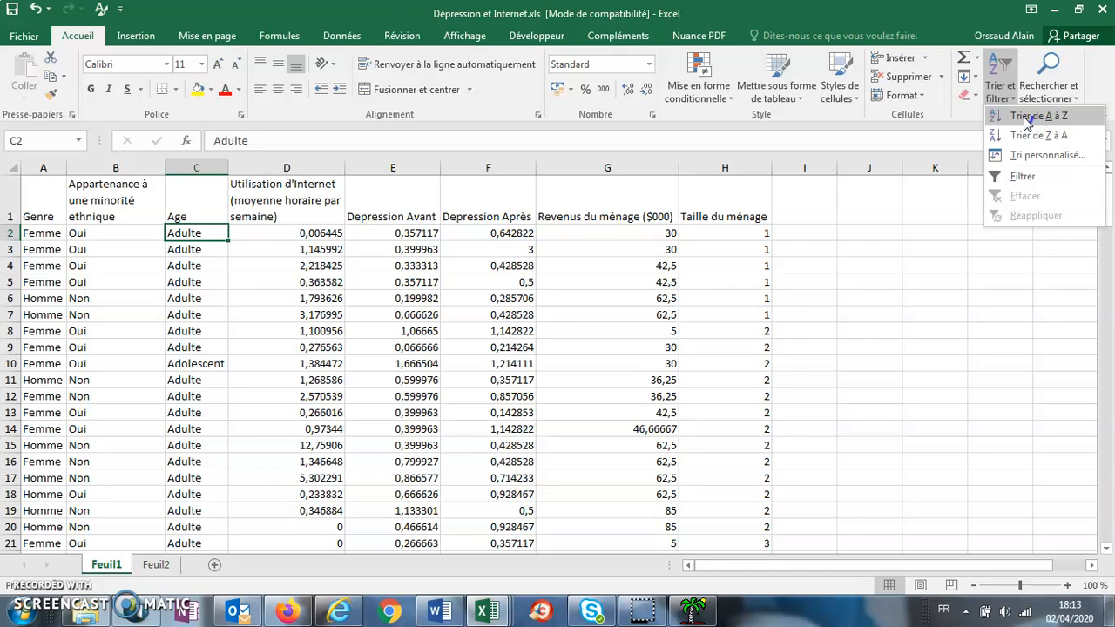
{"action": "left_click", "coordinate": [1027, 119]}
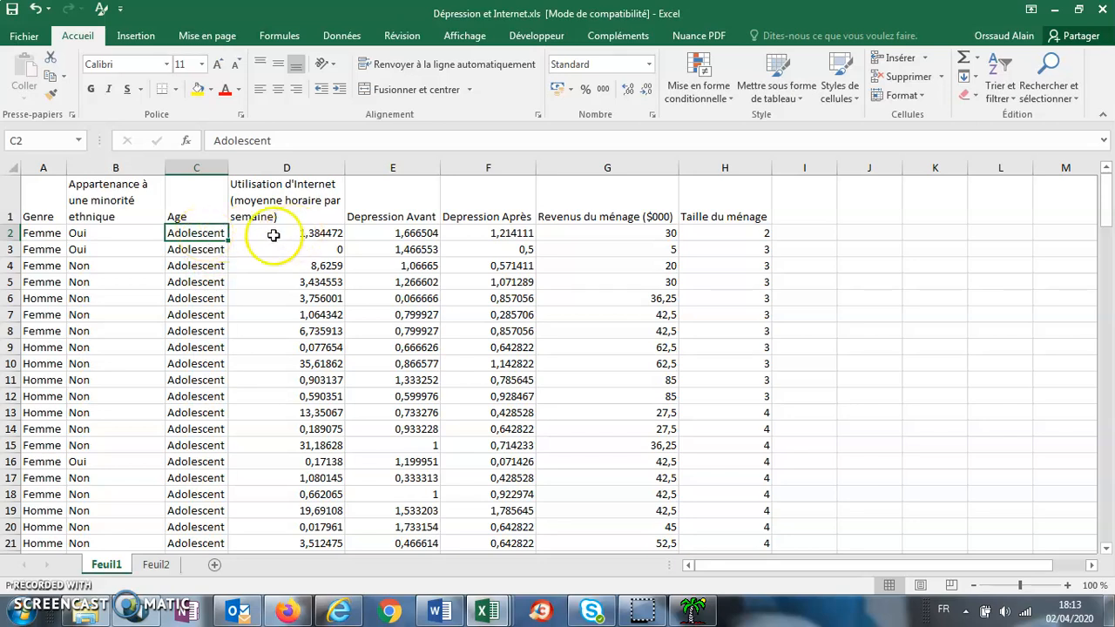
{"action": "scroll", "coordinate": [211, 249], "scroll_direction": "down", "scroll_amount": 10}
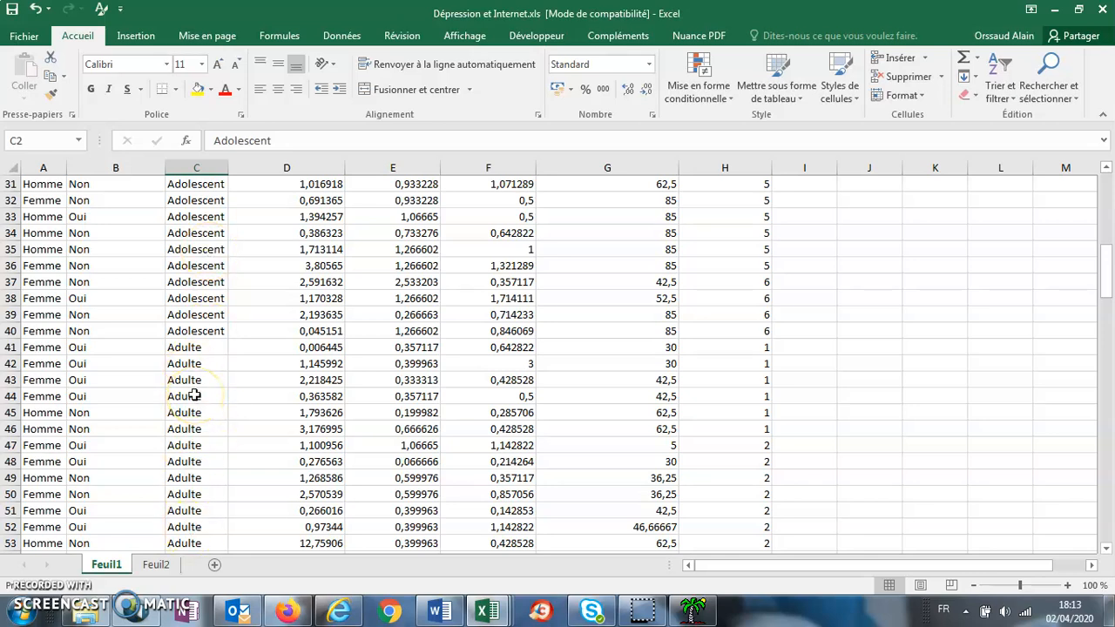
{"action": "scroll", "coordinate": [195, 392], "scroll_direction": "up", "scroll_amount": 10}
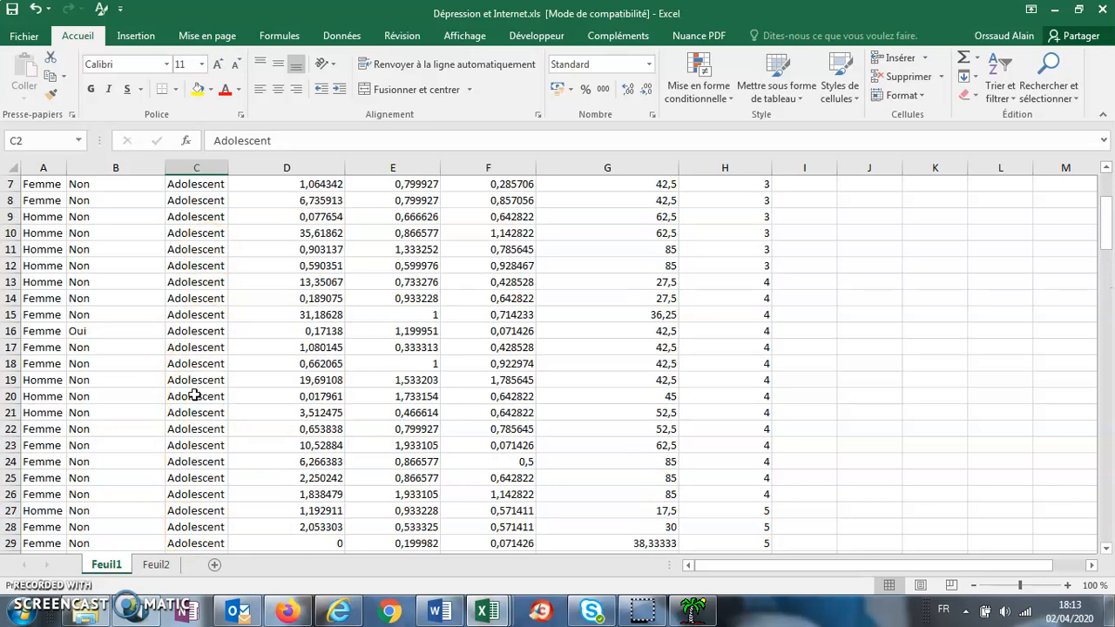
Step: Add a new worksheet and enter the headers Adolescent in A1 and Adulte in B1
{"action": "left_click", "coordinate": [213, 566]}
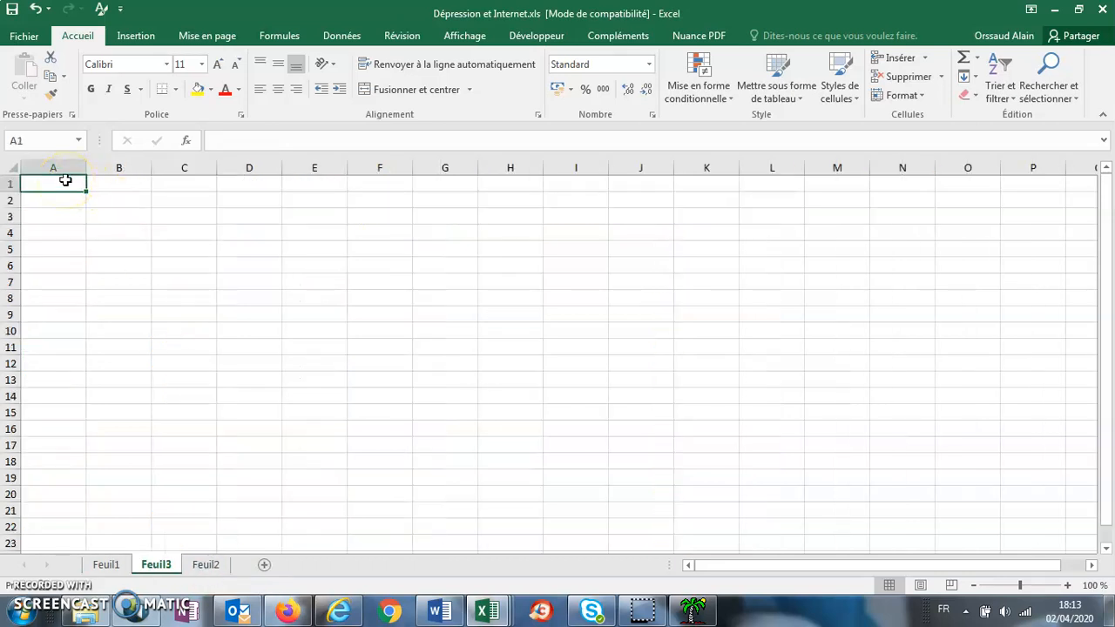
{"action": "type", "text": "Adolescent"}
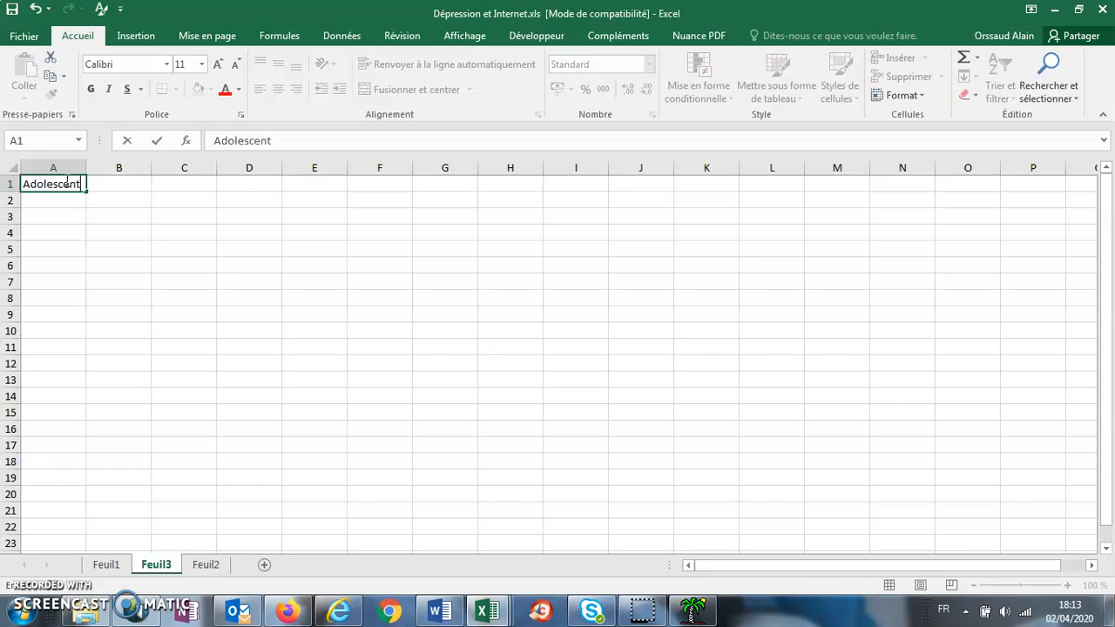
{"action": "key", "text": "Tab"}
{"action": "type", "text": "A"}
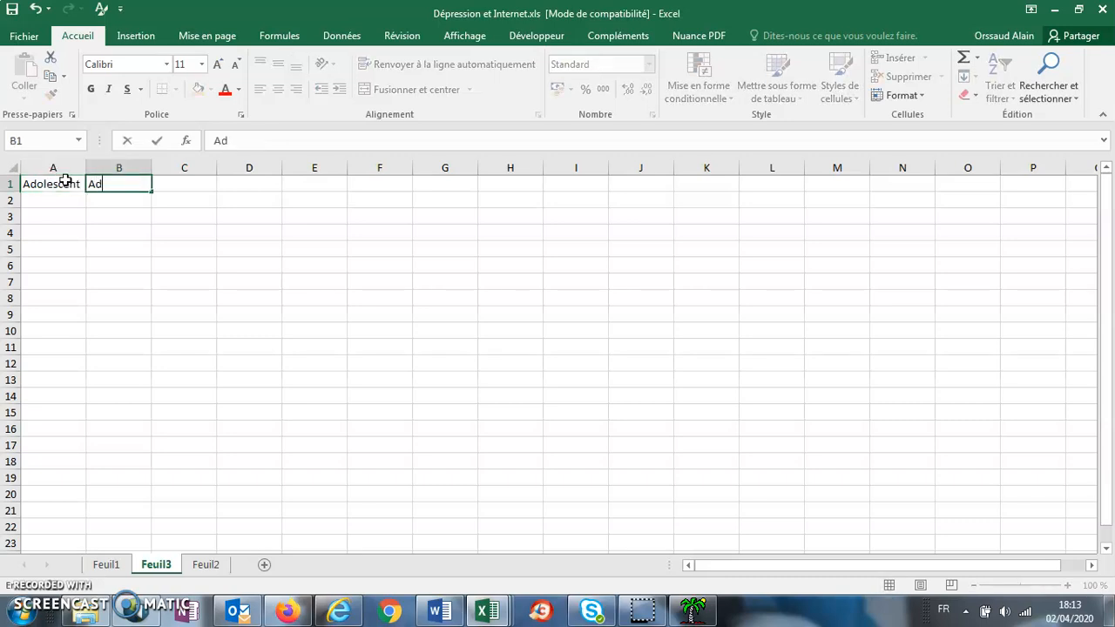
{"action": "type", "text": "dulte"}
{"action": "key", "text": "Return"}
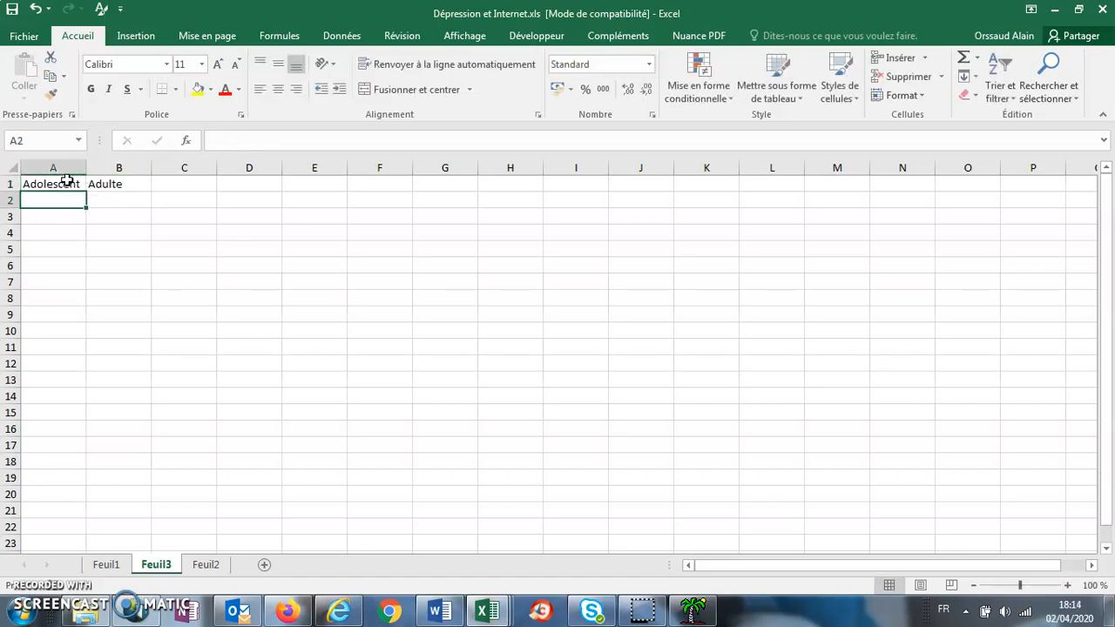
Step: Copy the adolescents' weekly Internet use values, D2:D40 on Feuil1, into Feuil3 under the Adolescent header, starting at A2
{"action": "left_click", "coordinate": [108, 566]}
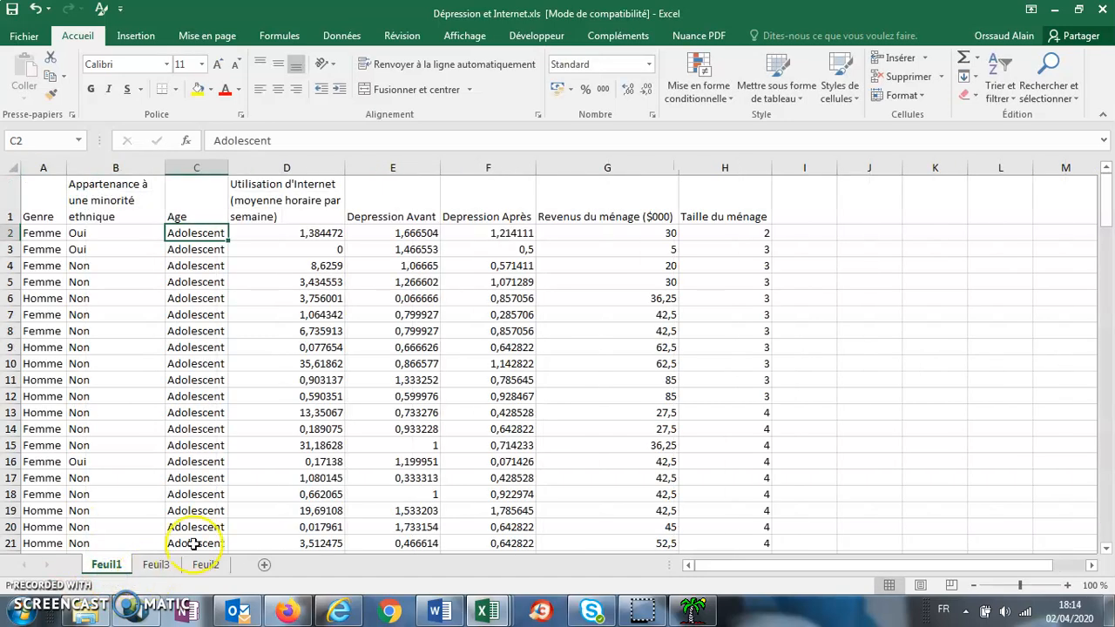
{"action": "left_click_drag", "start_coordinate": [319, 229], "coordinate": [270, 475]}
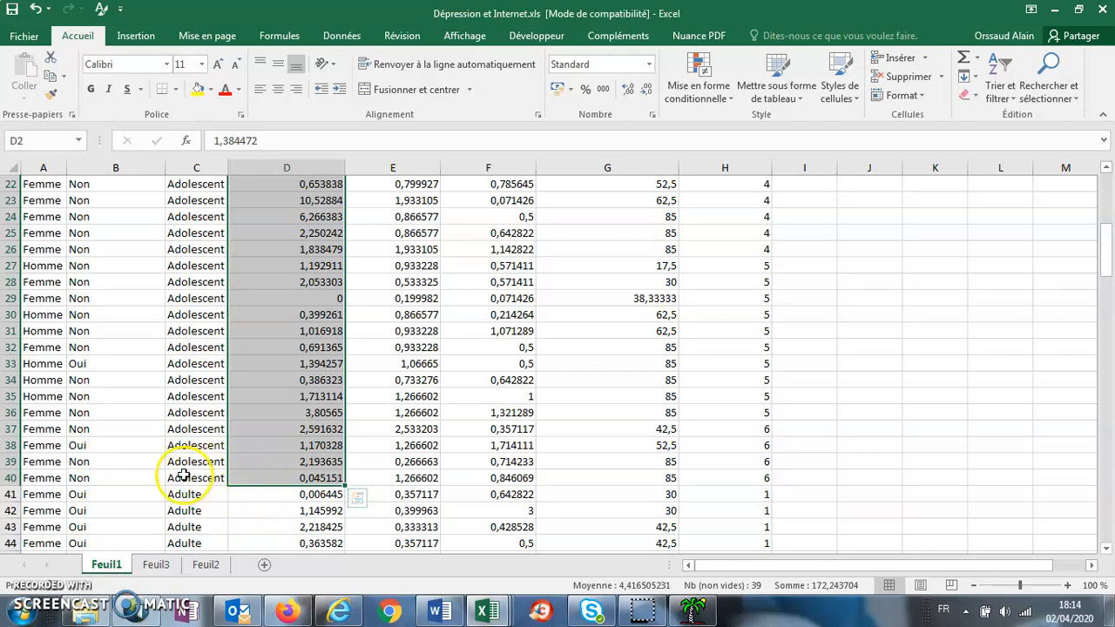
{"action": "scroll", "coordinate": [293, 186], "scroll_direction": "up", "scroll_amount": 7}
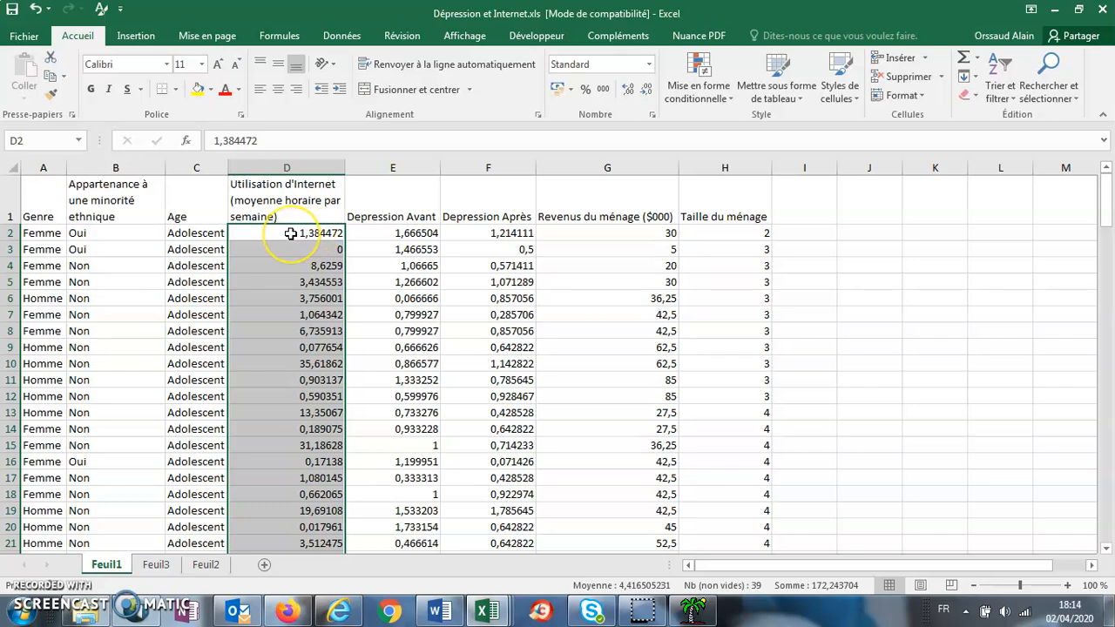
{"action": "right_click", "coordinate": [302, 319]}
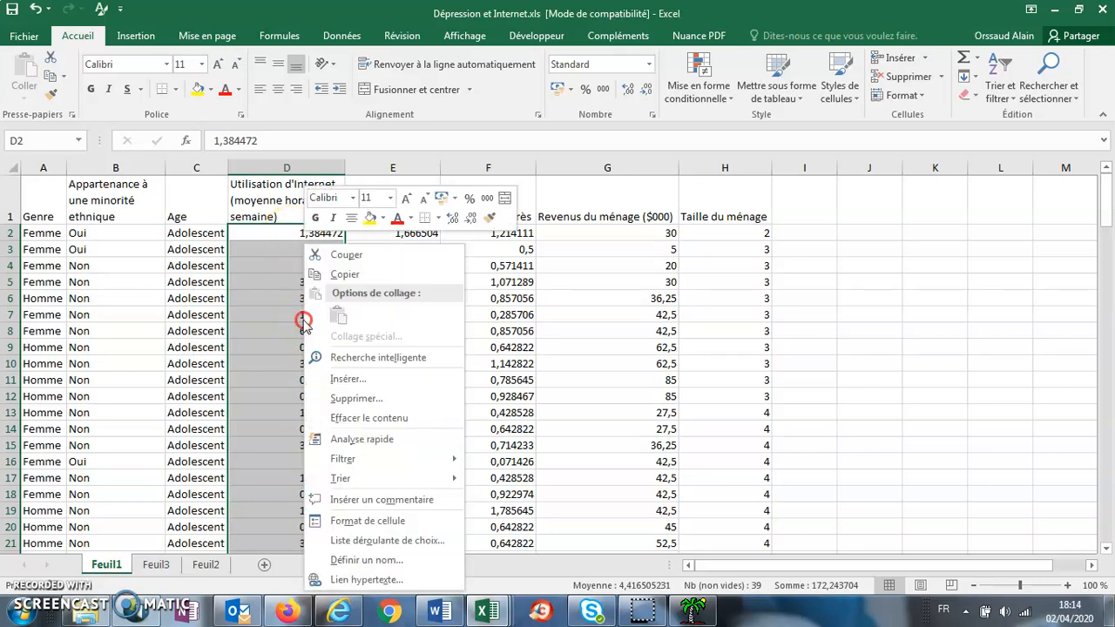
{"action": "left_click", "coordinate": [335, 279]}
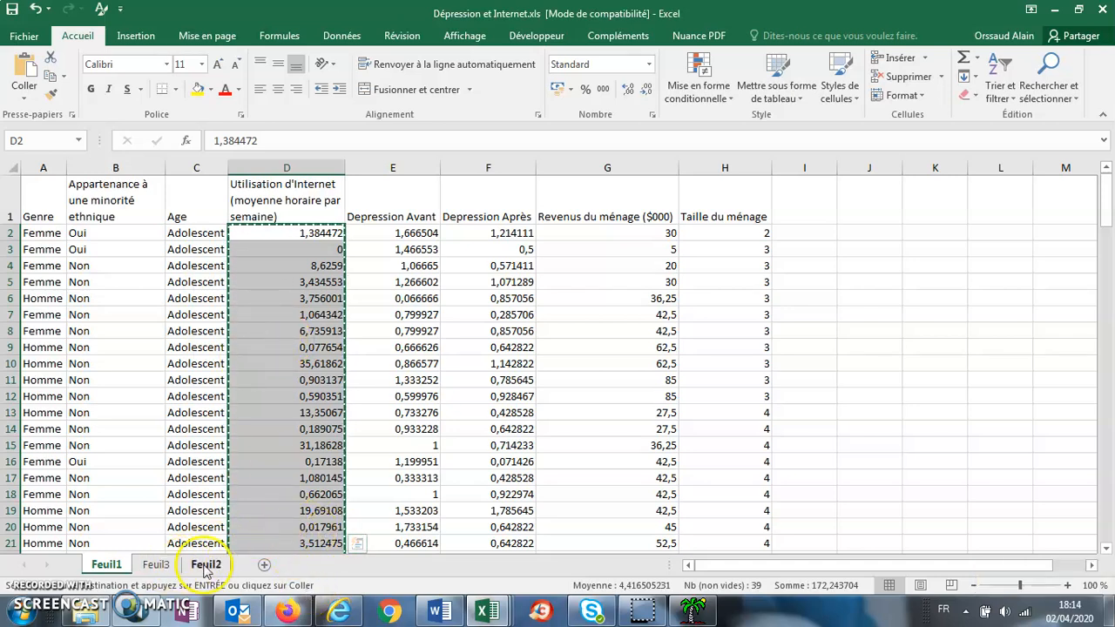
{"action": "left_click", "coordinate": [154, 564]}
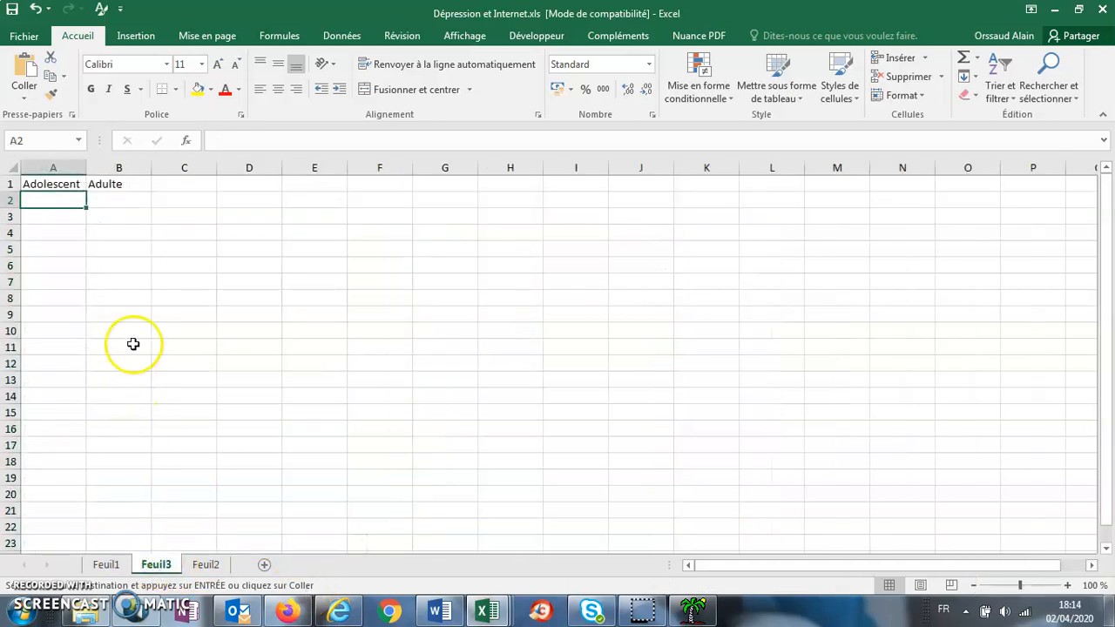
{"action": "right_click", "coordinate": [56, 198]}
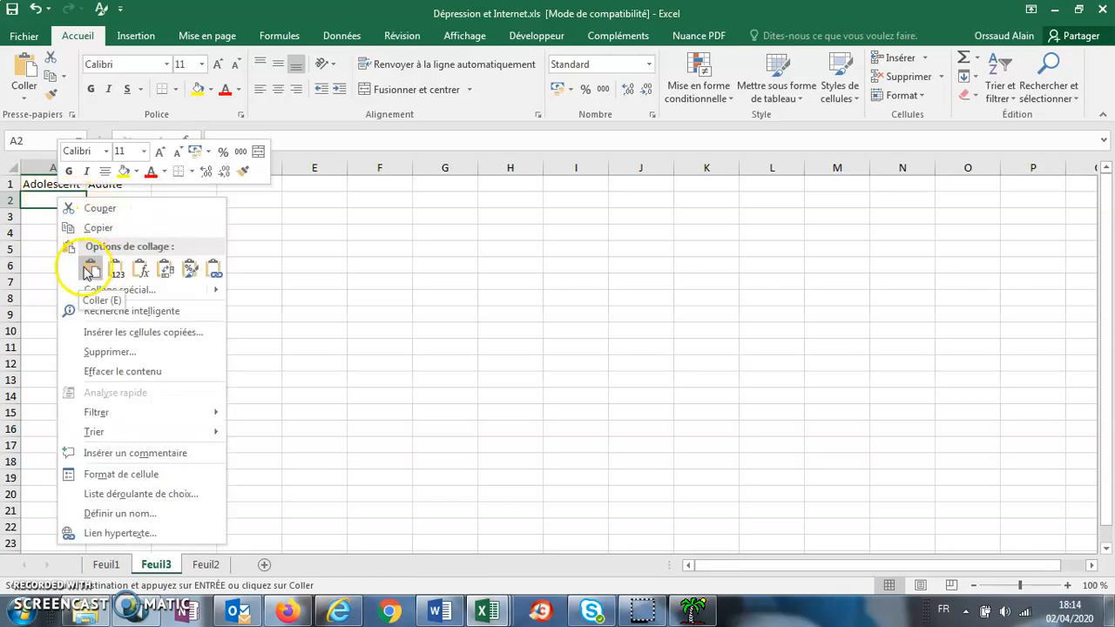
{"action": "left_click", "coordinate": [99, 273]}
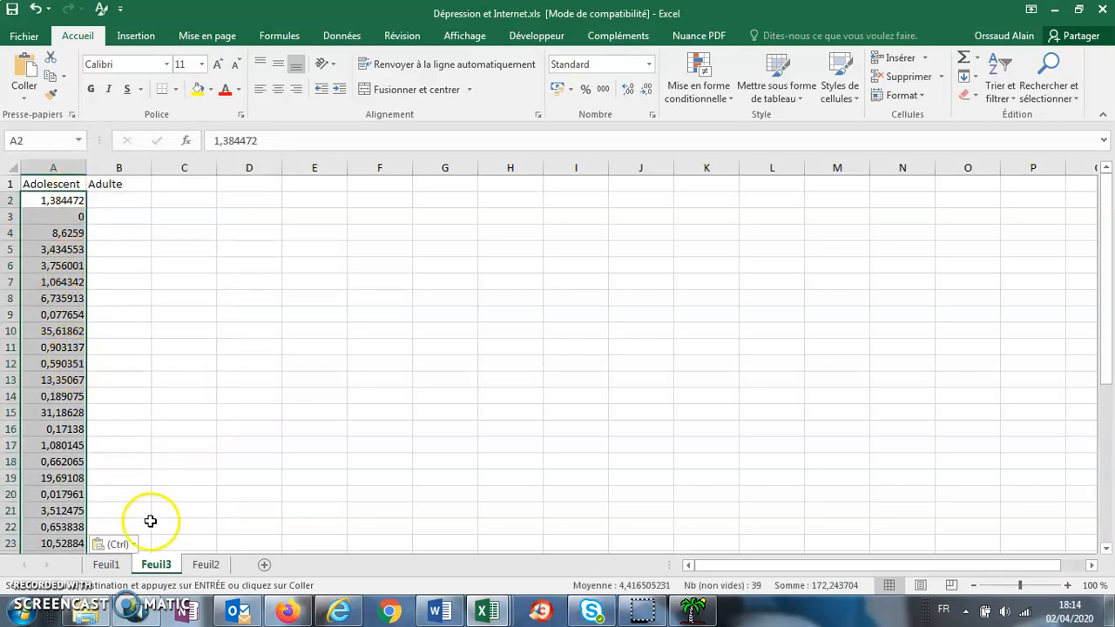
Step: Copy the adults' weekly Internet use values, D41:D156 on Feuil1, to B2 on Feuil3 and check both columns to their last rows
{"action": "left_click", "coordinate": [103, 566]}
{"action": "scroll", "coordinate": [401, 305], "scroll_direction": "down", "scroll_amount": 7}
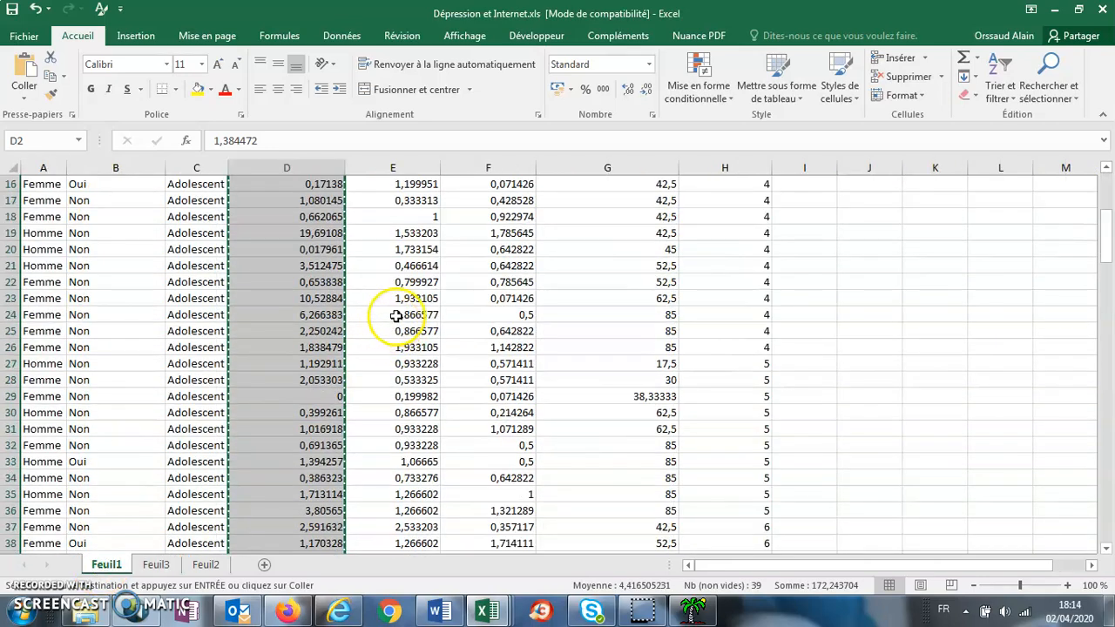
{"action": "scroll", "coordinate": [394, 296], "scroll_direction": "down", "scroll_amount": 5}
{"action": "left_click_drag", "start_coordinate": [303, 252], "coordinate": [303, 507]}
{"action": "right_click", "coordinate": [301, 377]}
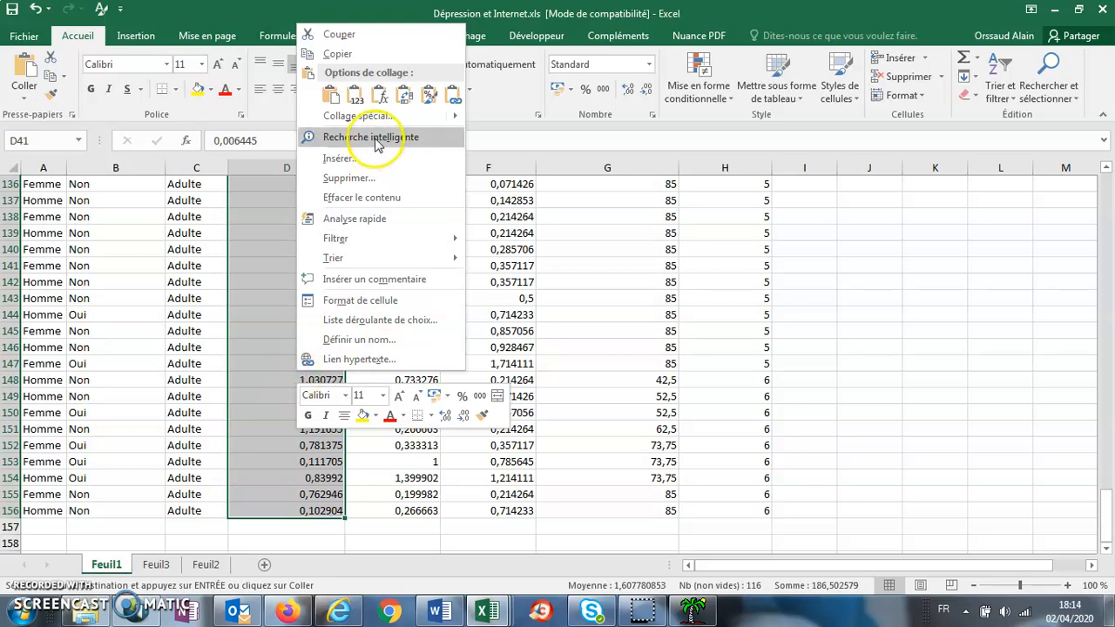
{"action": "left_click", "coordinate": [354, 59]}
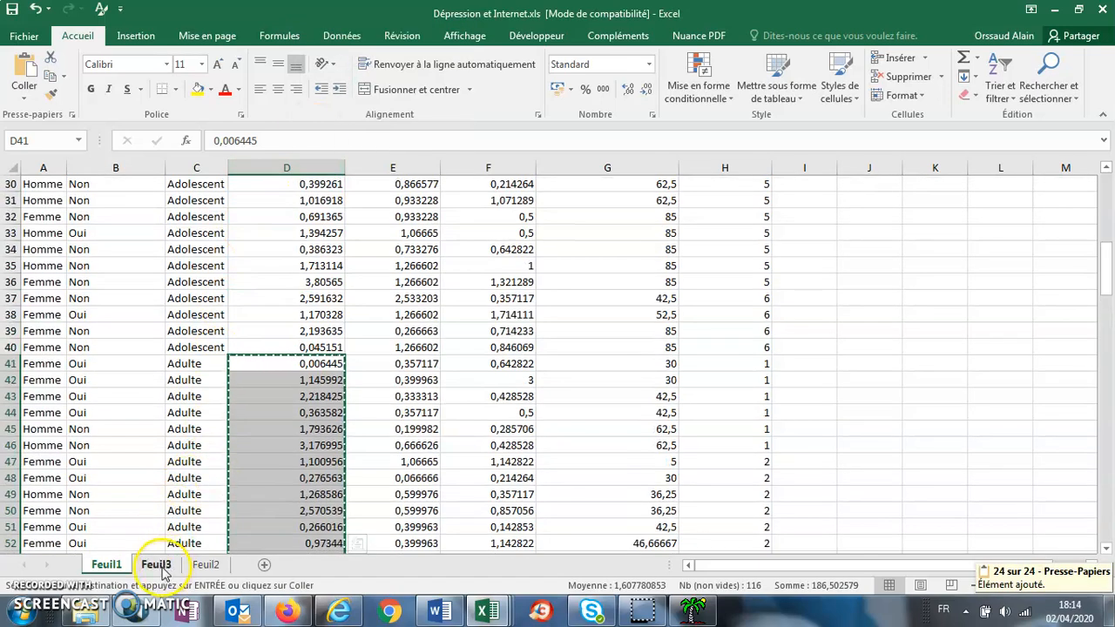
{"action": "left_click", "coordinate": [158, 565]}
{"action": "right_click", "coordinate": [131, 200]}
{"action": "left_click", "coordinate": [184, 265]}
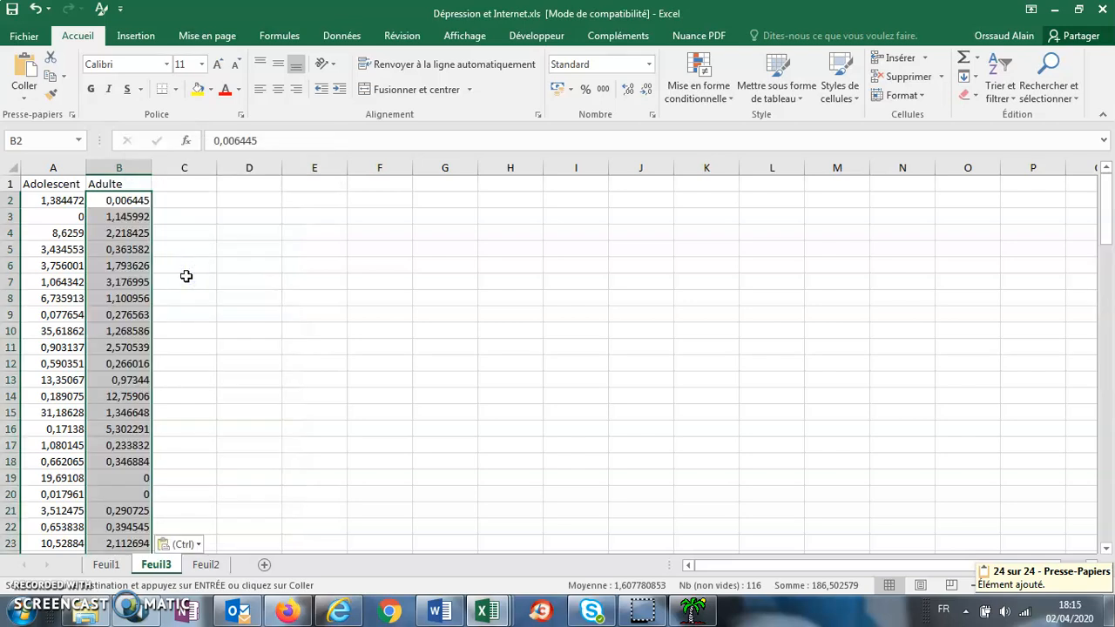
{"action": "scroll", "coordinate": [218, 294], "scroll_direction": "down", "scroll_amount": 11}
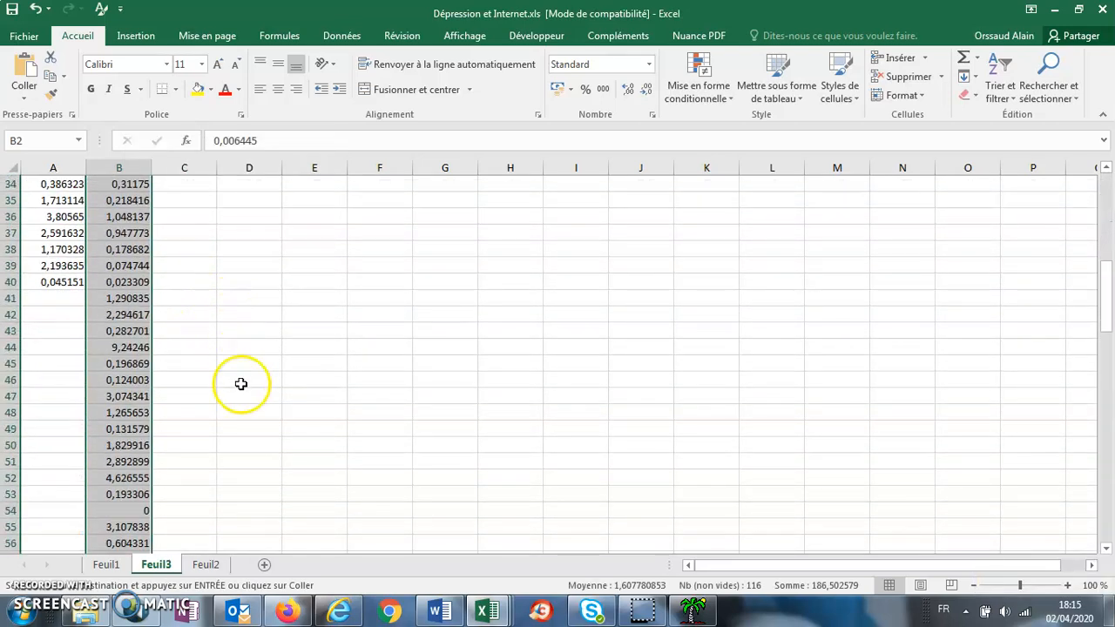
{"action": "scroll", "coordinate": [241, 383], "scroll_direction": "down", "scroll_amount": 20}
{"action": "scroll", "coordinate": [234, 380], "scroll_direction": "up", "scroll_amount": 2}
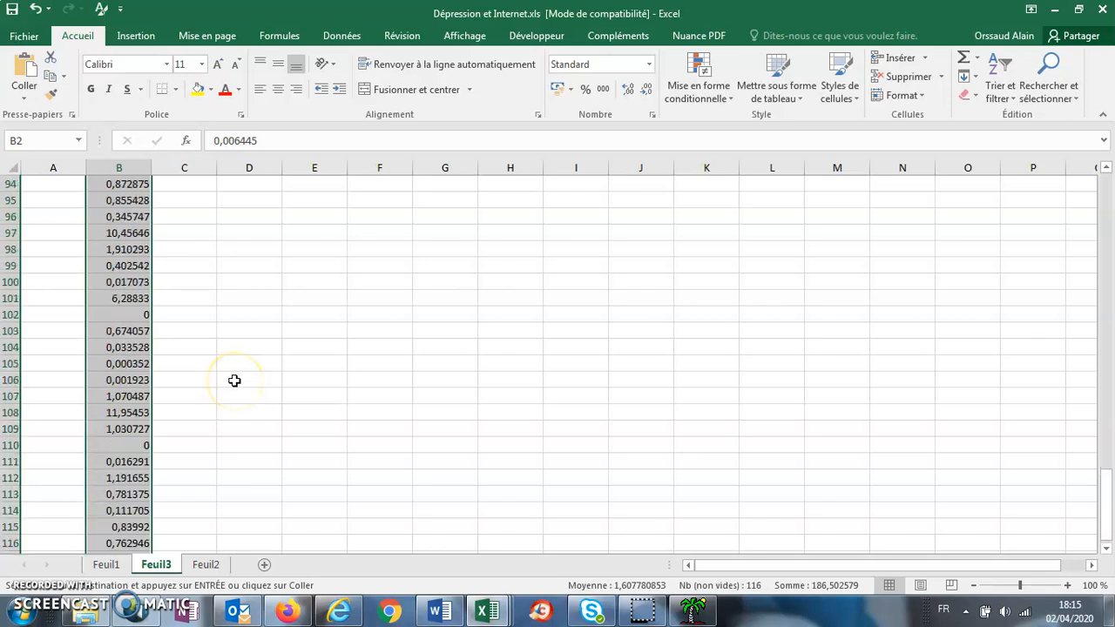
{"action": "scroll", "coordinate": [234, 381], "scroll_direction": "up", "scroll_amount": 20}
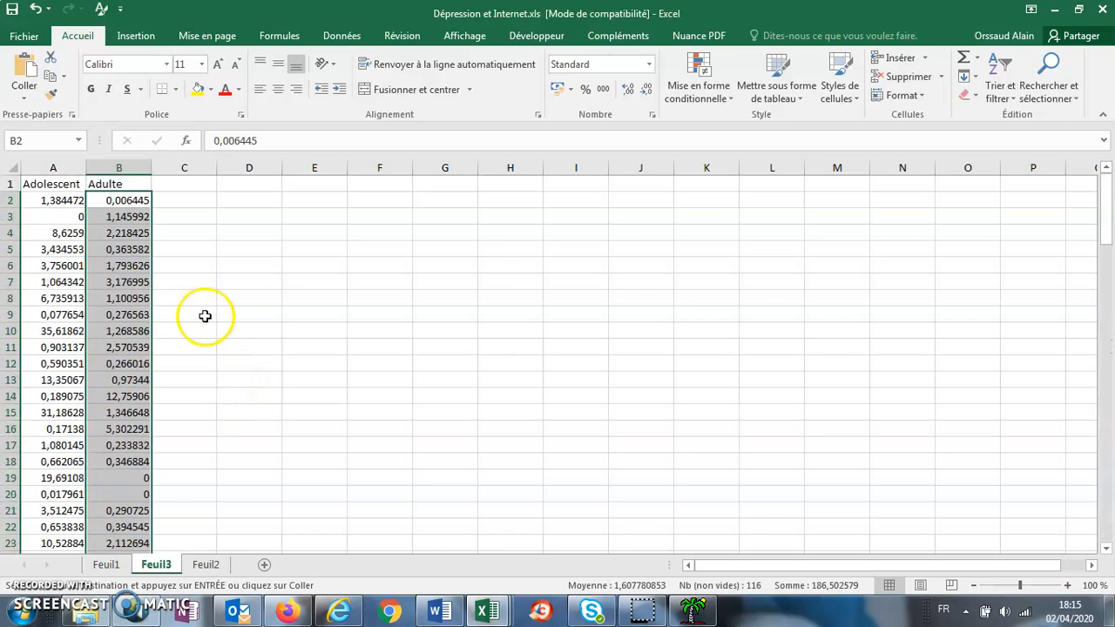
Step: Select cell A2 and start the analysis tool Test d'égalité des variances (F-Test)
{"action": "left_click", "coordinate": [55, 200]}
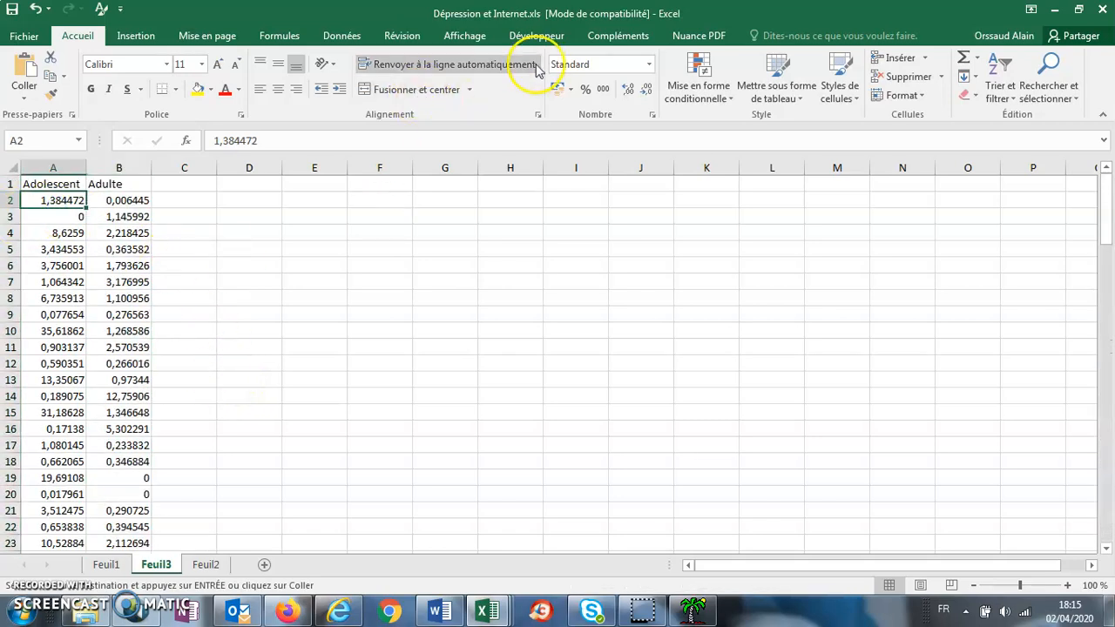
{"action": "left_click", "coordinate": [335, 39]}
{"action": "left_click", "coordinate": [887, 61]}
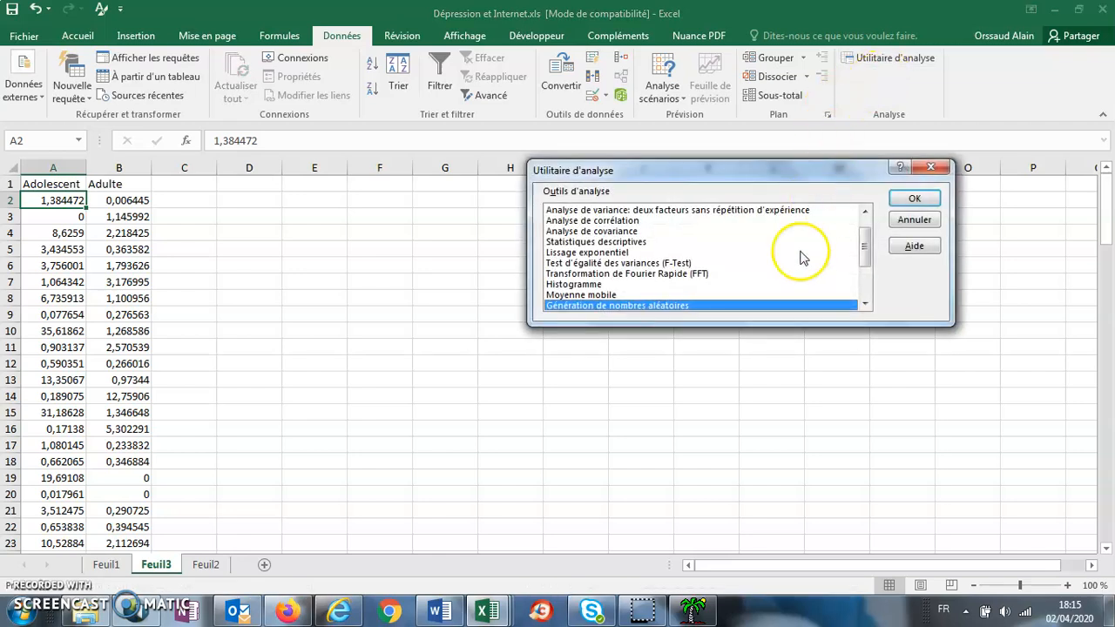
{"action": "left_click", "coordinate": [864, 249]}
{"action": "left_click_drag", "start_coordinate": [866, 251], "coordinate": [860, 213]}
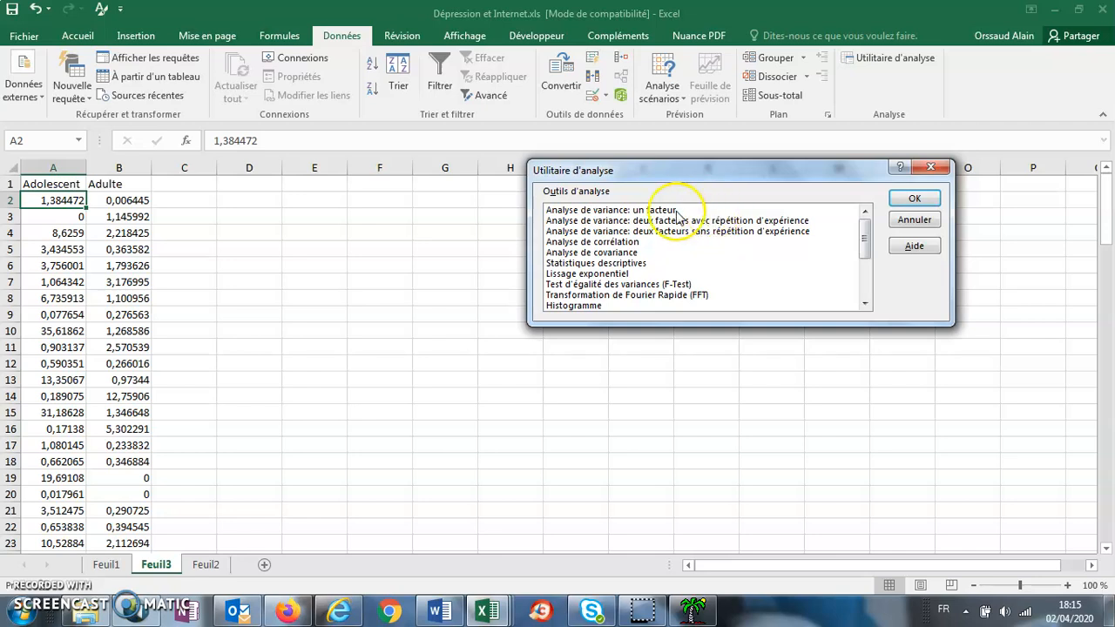
{"action": "left_click", "coordinate": [676, 287]}
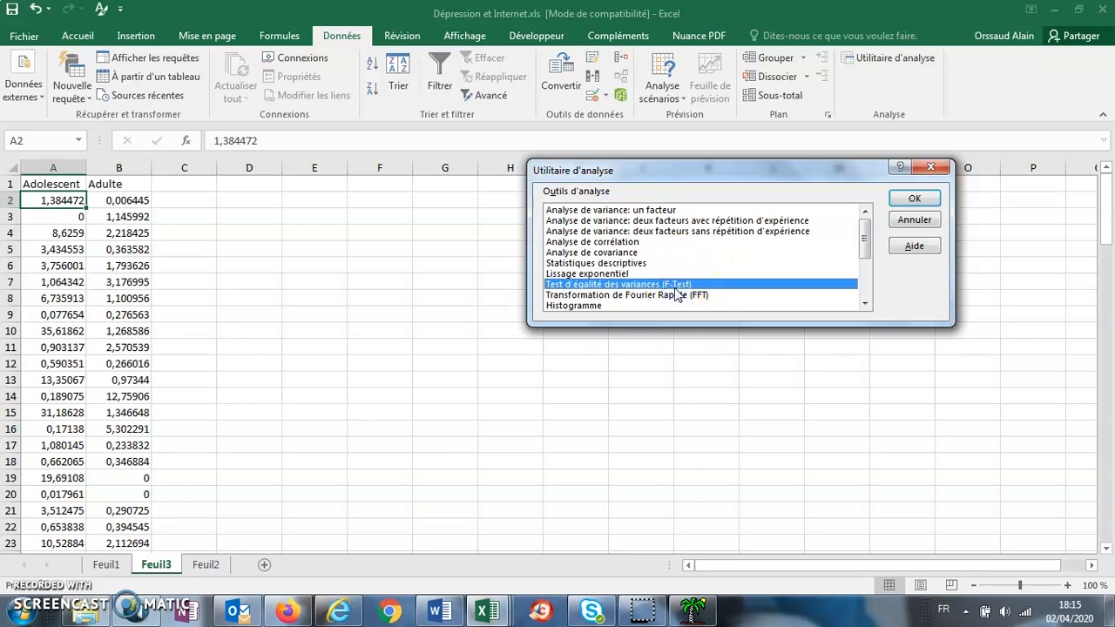
{"action": "left_click", "coordinate": [915, 200]}
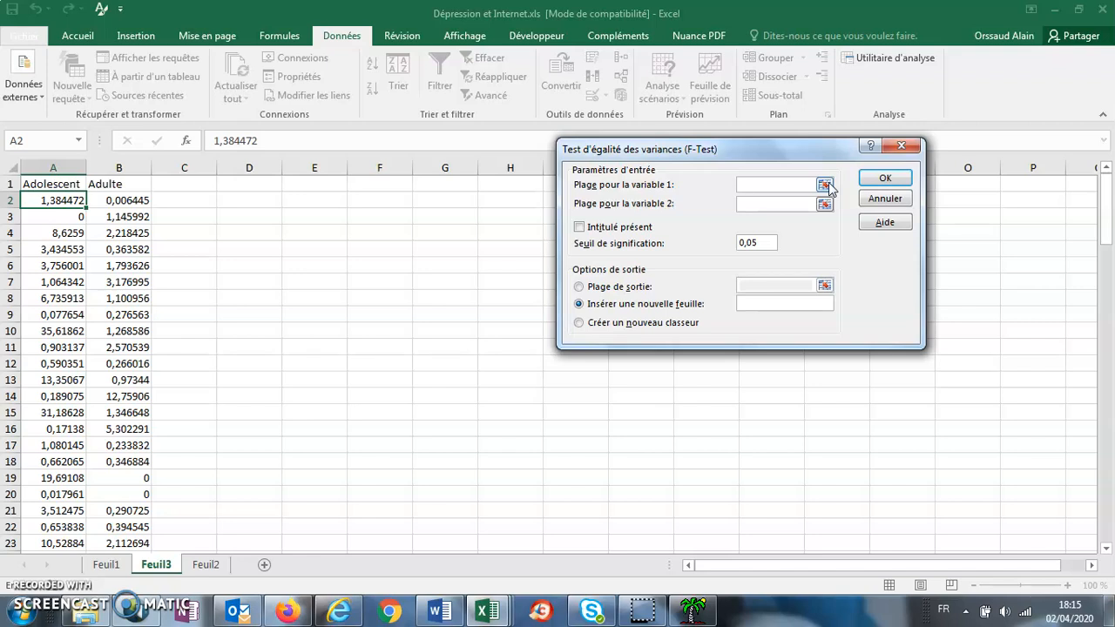
Step: Set the F-Test's variable 1 range to the adolescent values in $A$2:$A$40
{"action": "left_click", "coordinate": [826, 185]}
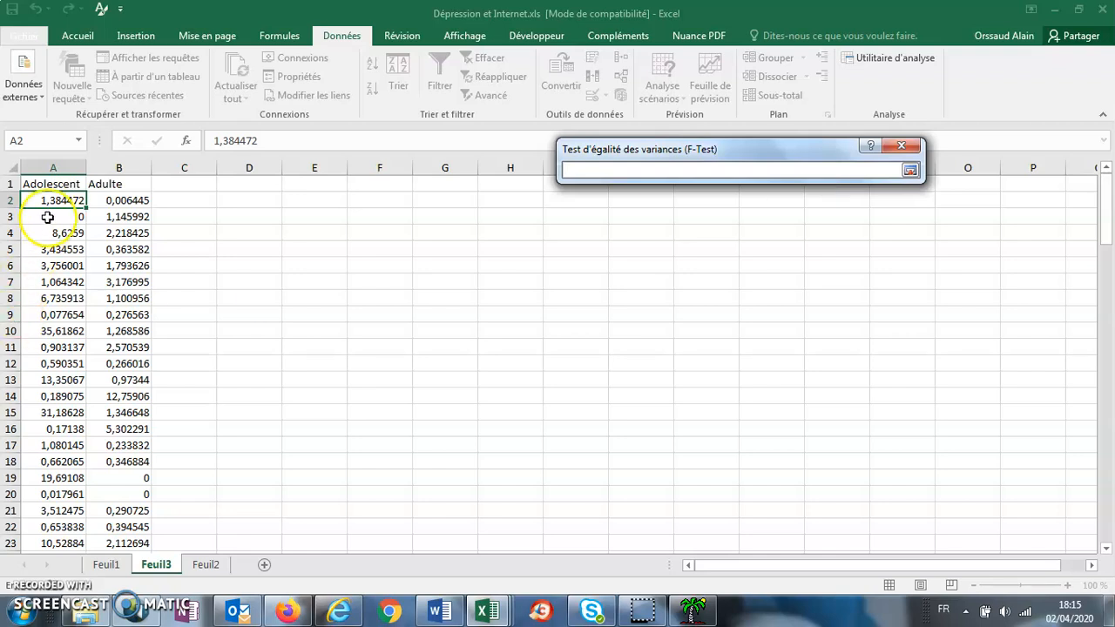
{"action": "left_click_drag", "start_coordinate": [55, 200], "coordinate": [10, 282]}
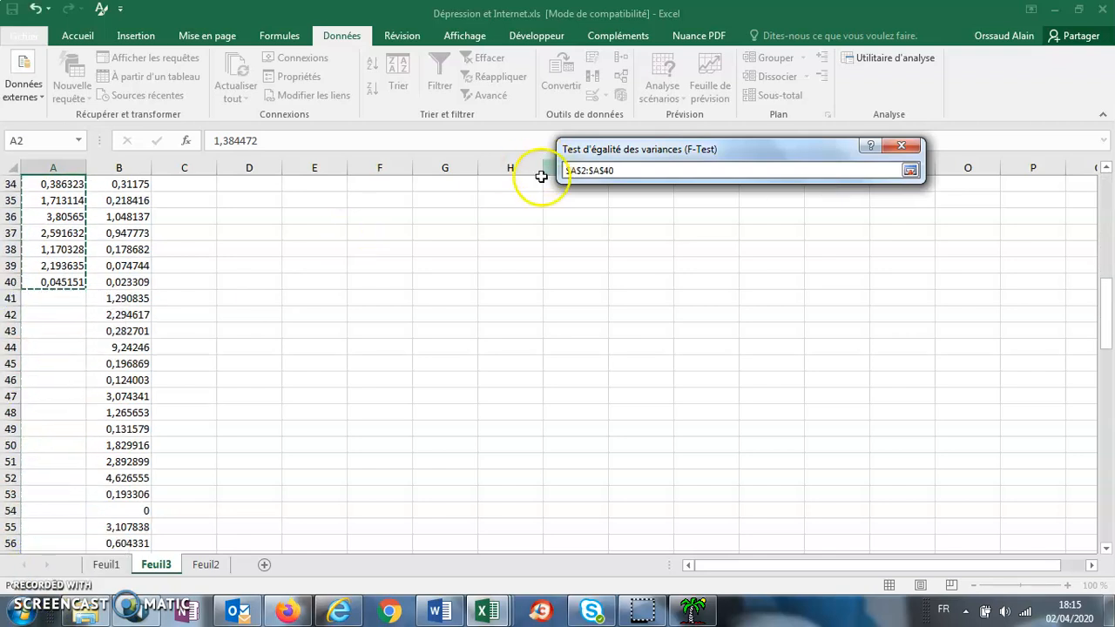
{"action": "left_click", "coordinate": [910, 170]}
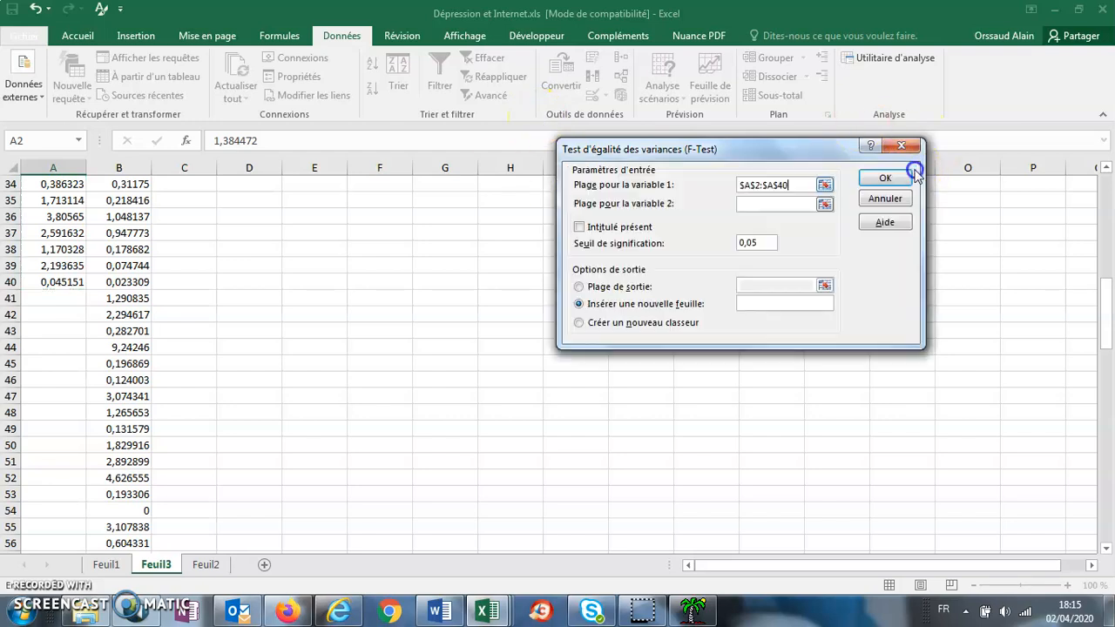
Step: Set the F-Test's variable 2 range to the adult values in $B$2:$B$117
{"action": "left_click", "coordinate": [796, 209]}
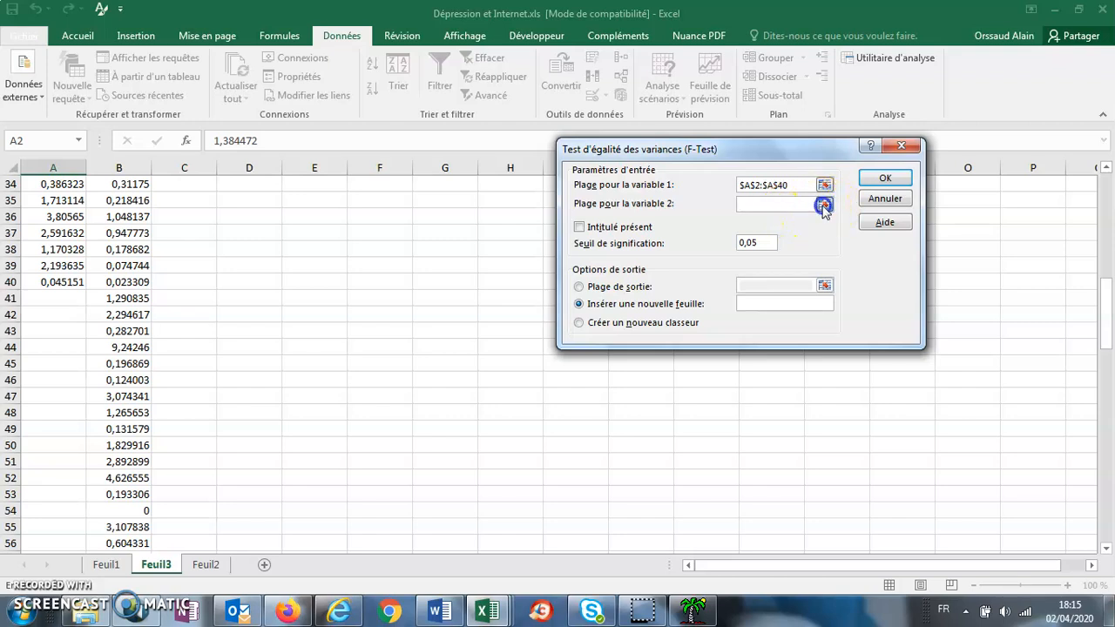
{"action": "left_click", "coordinate": [824, 205]}
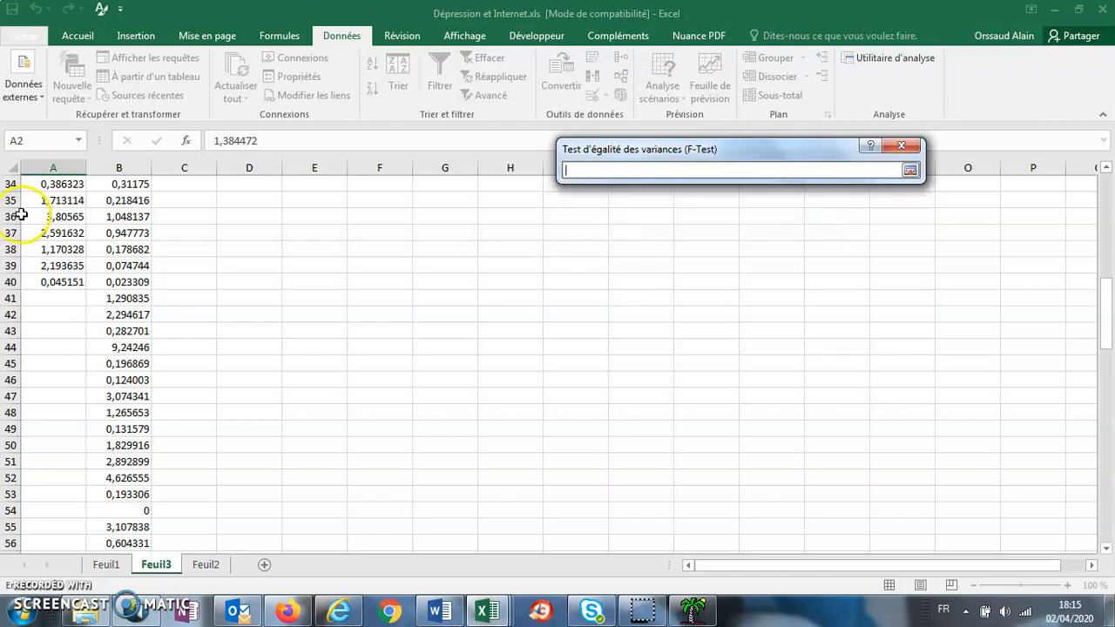
{"action": "scroll", "coordinate": [117, 419], "scroll_direction": "down", "scroll_amount": 8}
{"action": "scroll", "coordinate": [117, 421], "scroll_direction": "down", "scroll_amount": 17}
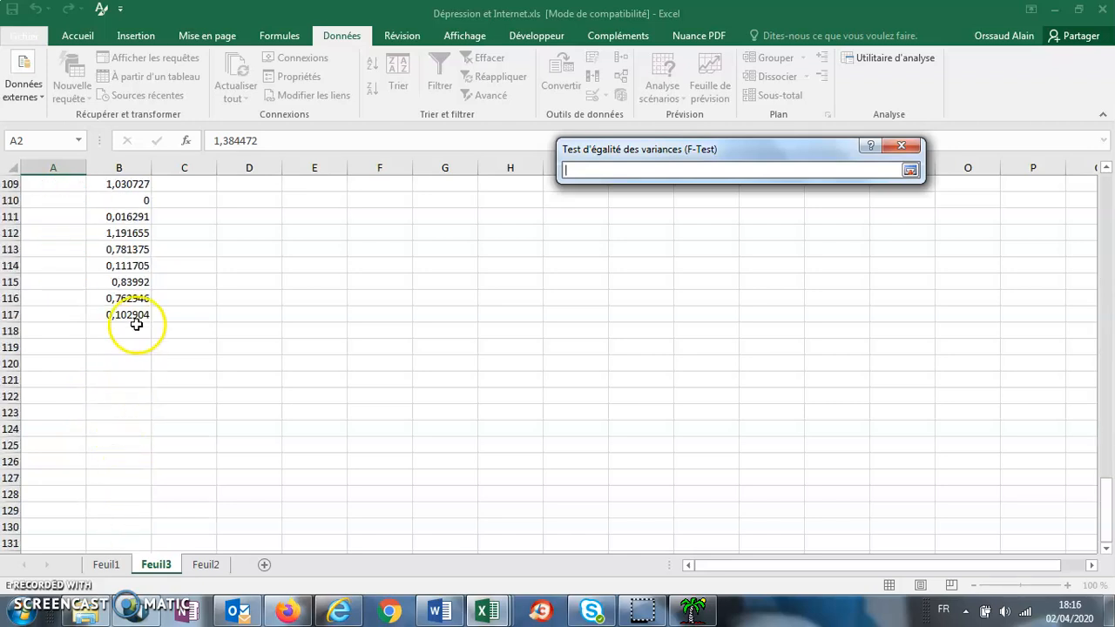
{"action": "left_click_drag", "start_coordinate": [131, 315], "coordinate": [116, 80]}
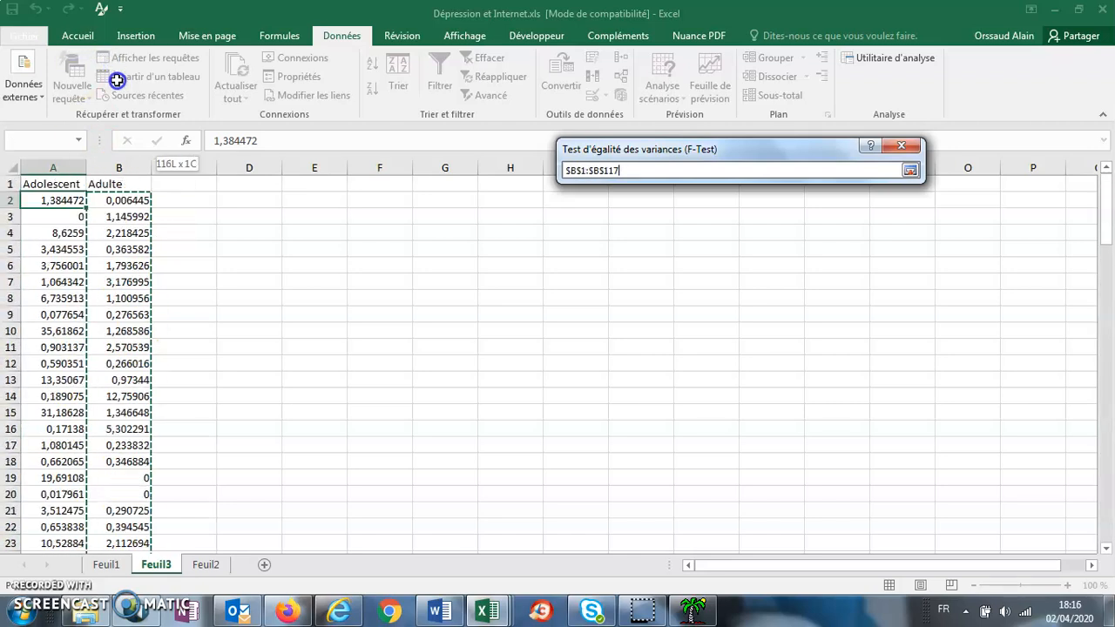
{"action": "left_click_drag", "start_coordinate": [130, 154], "coordinate": [124, 207]}
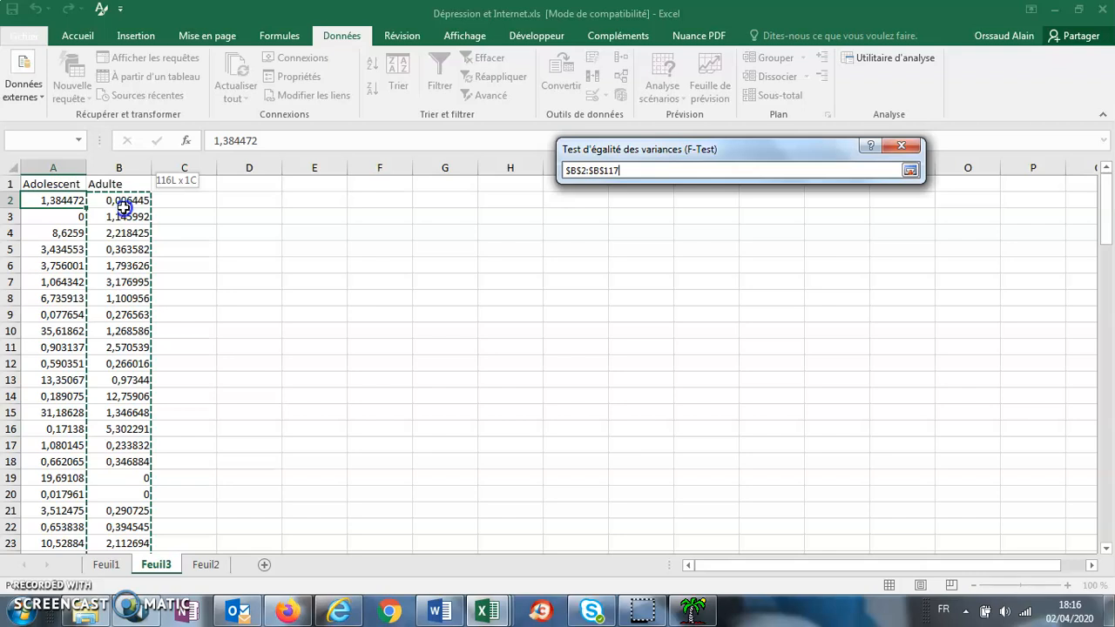
{"action": "left_click", "coordinate": [910, 170]}
{"action": "left_click", "coordinate": [756, 184]}
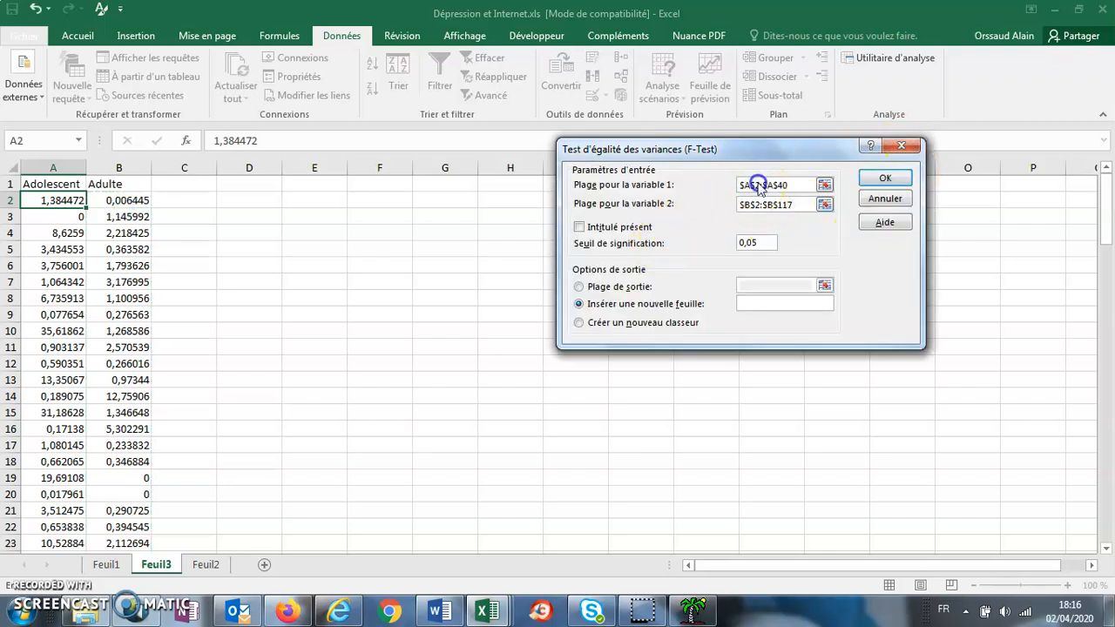
{"action": "key", "text": "shift+Right"}
{"action": "type", "text": "1"}
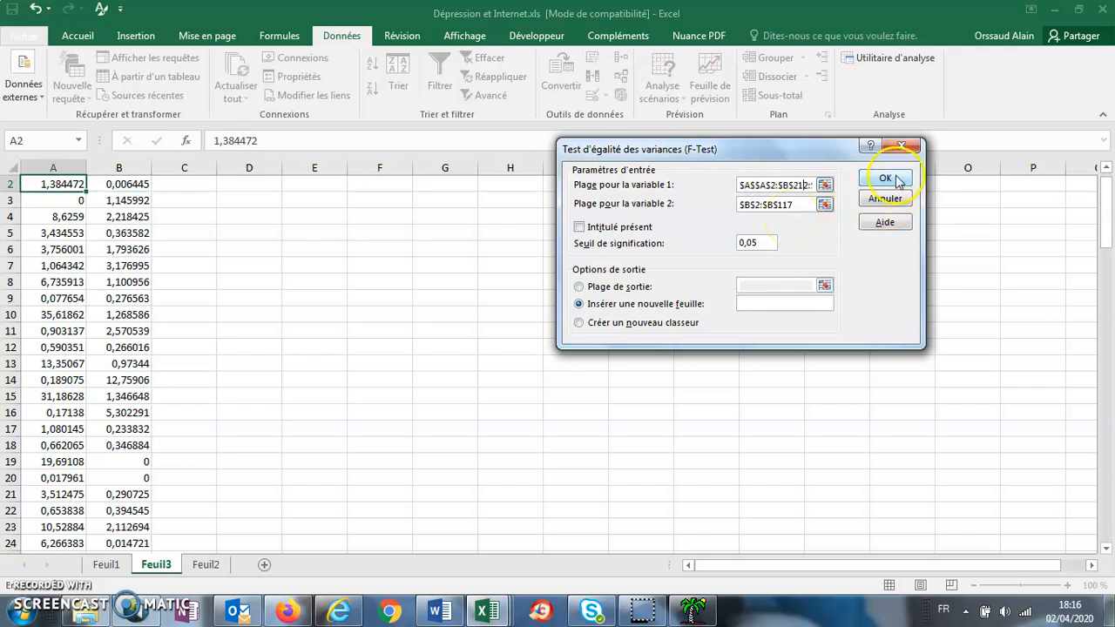
Step: Reselect the F-Test's variable 1 range as $A$1:$A$40 so that it includes the Adolescent heading
{"action": "left_click", "coordinate": [823, 185]}
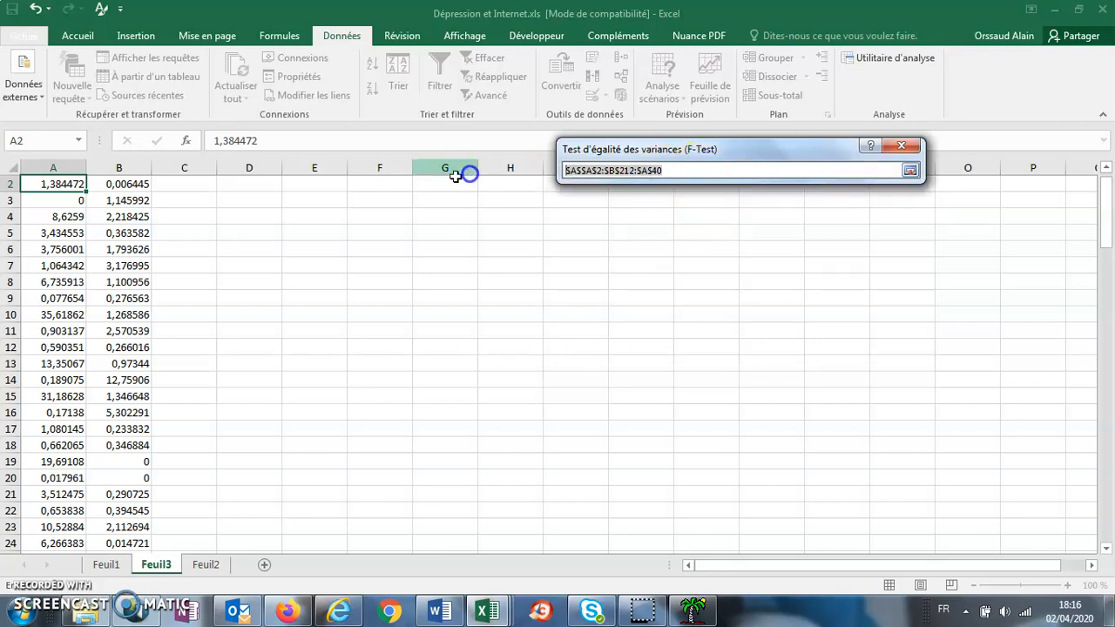
{"action": "scroll", "coordinate": [47, 204], "scroll_direction": "up", "scroll_amount": 1}
{"action": "left_click_drag", "start_coordinate": [44, 184], "coordinate": [48, 360]}
{"action": "left_click", "coordinate": [910, 171]}
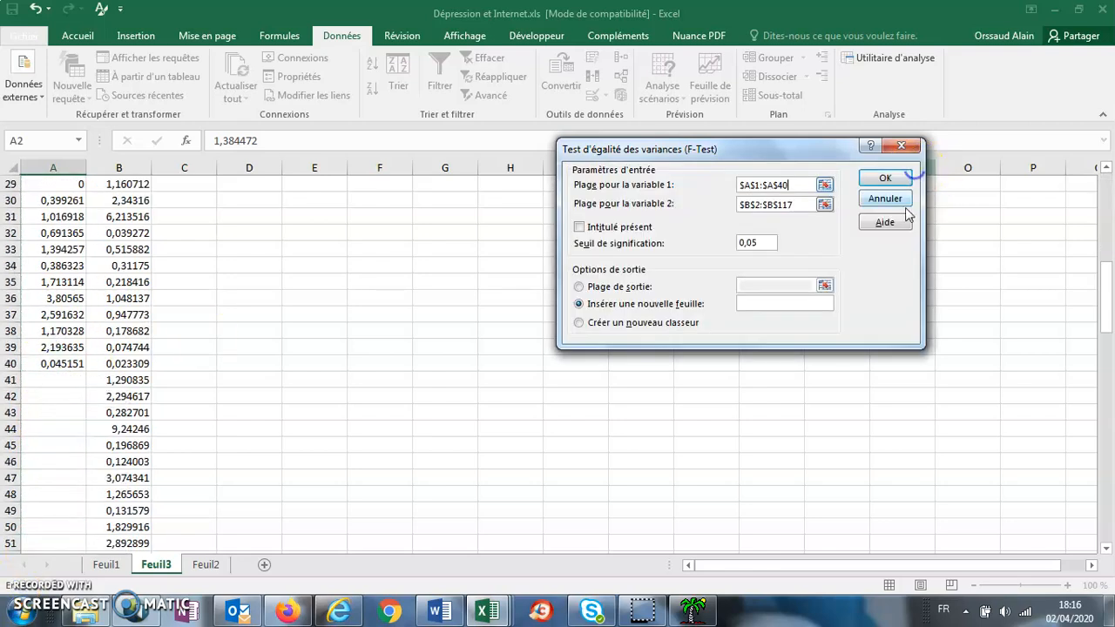
Step: Extend the F-Test's variable 2 range to $B$1:$B$117 so that it includes the Adulte heading
{"action": "left_click", "coordinate": [826, 216]}
{"action": "scroll", "coordinate": [87, 279], "scroll_direction": "up", "scroll_amount": 1}
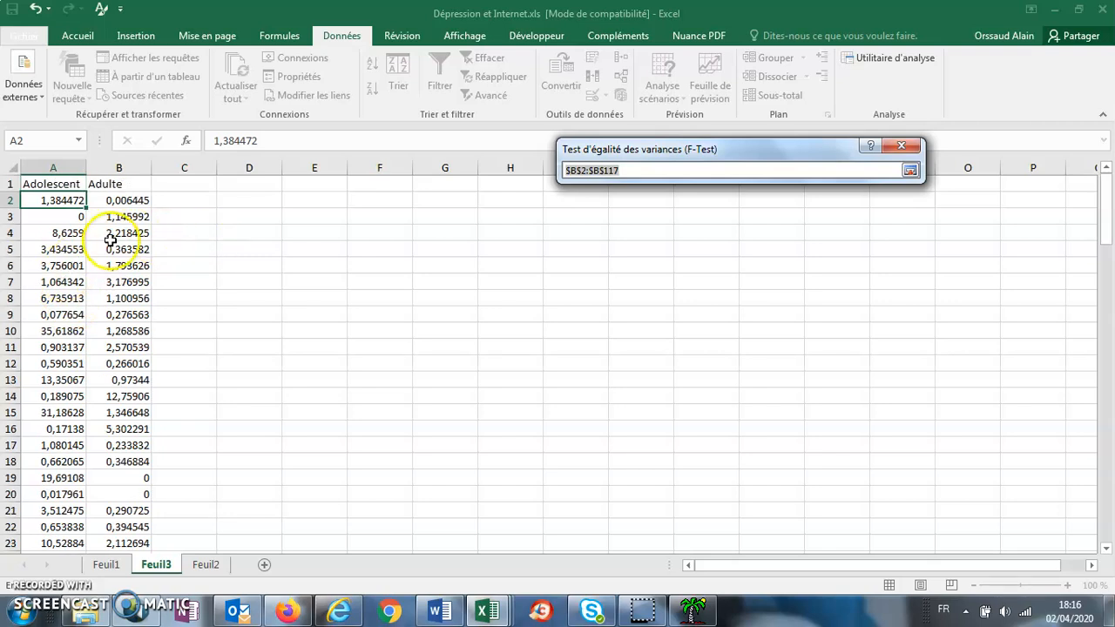
{"action": "left_click_drag", "start_coordinate": [122, 181], "coordinate": [147, 525]}
{"action": "left_click", "coordinate": [910, 170]}
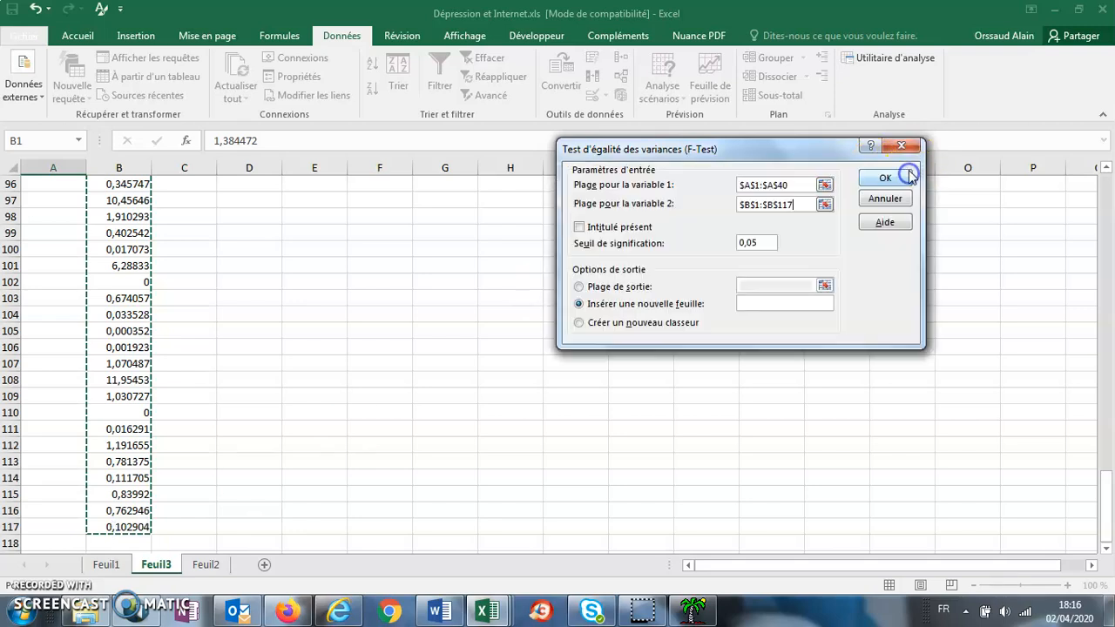
Step: Enable Intitulé présent for the F-Test and run it with output to a new sheet
{"action": "left_click", "coordinate": [580, 227]}
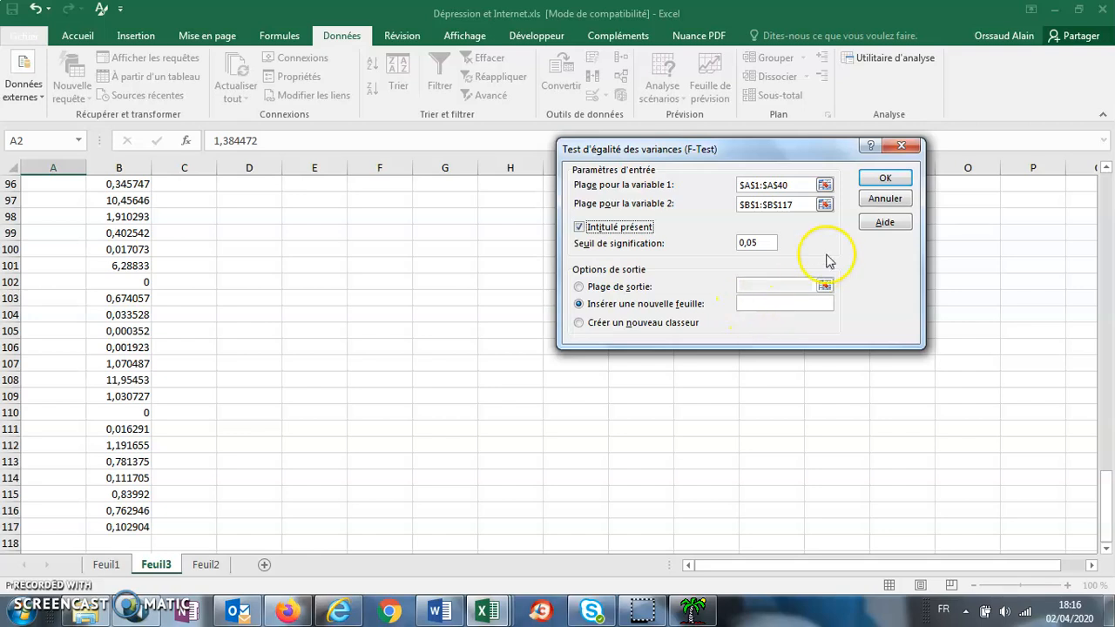
{"action": "left_click", "coordinate": [872, 180]}
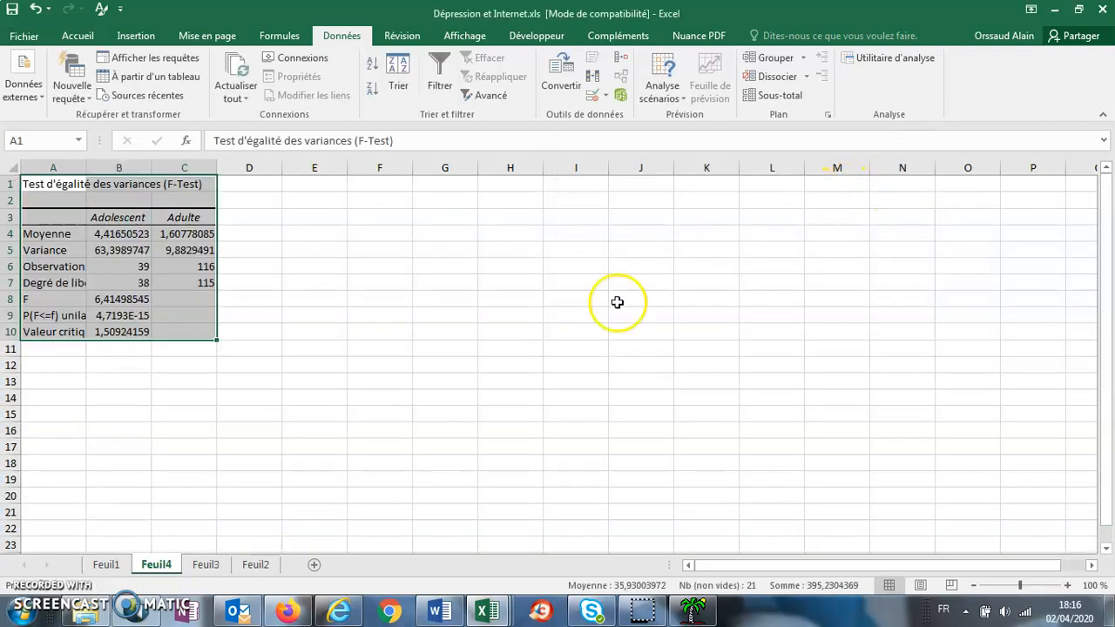
Step: Widen column A of the F-Test results to fit its labels and select the P(F<=f) unilatéral value in B9
{"action": "left_click", "coordinate": [340, 318]}
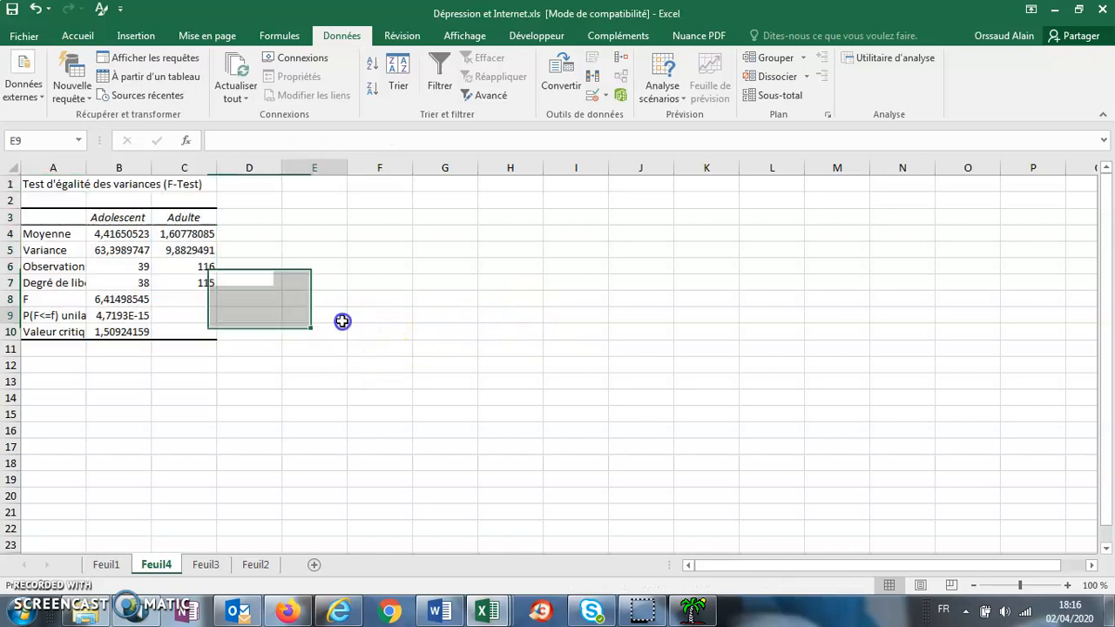
{"action": "left_click_drag", "start_coordinate": [87, 167], "coordinate": [203, 167]}
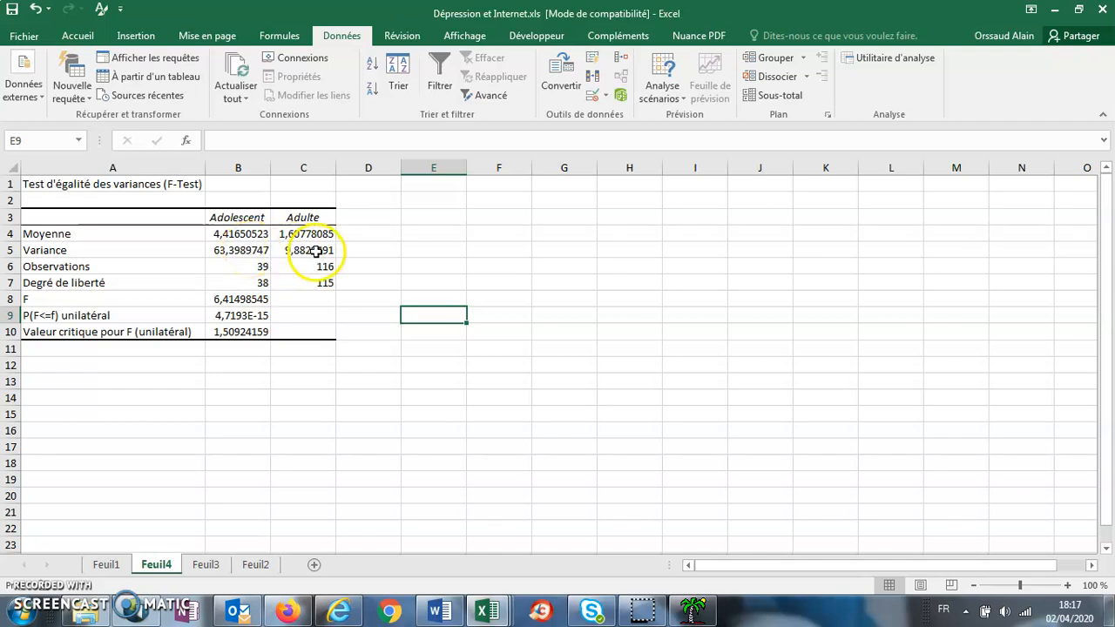
{"action": "left_click", "coordinate": [237, 317]}
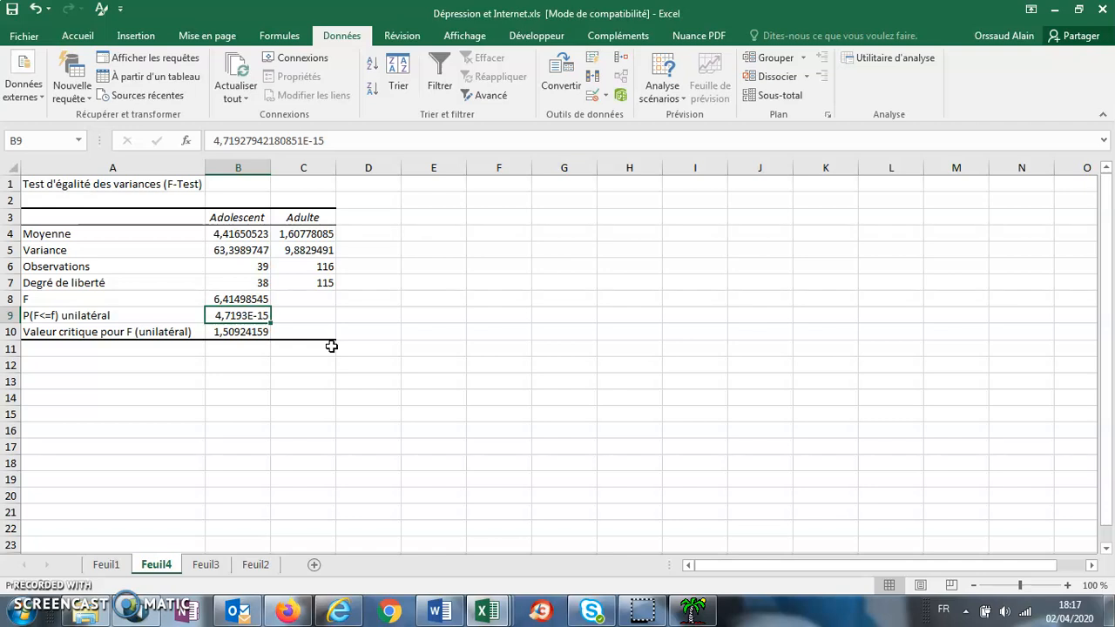
{"action": "left_click", "coordinate": [103, 565]}
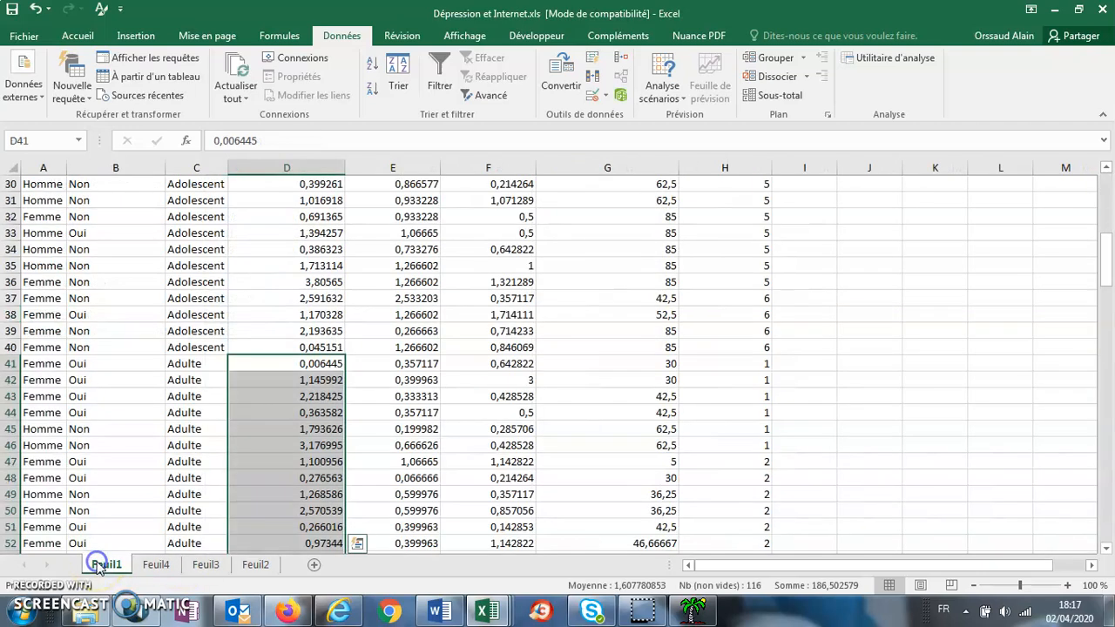
{"action": "left_click", "coordinate": [331, 413]}
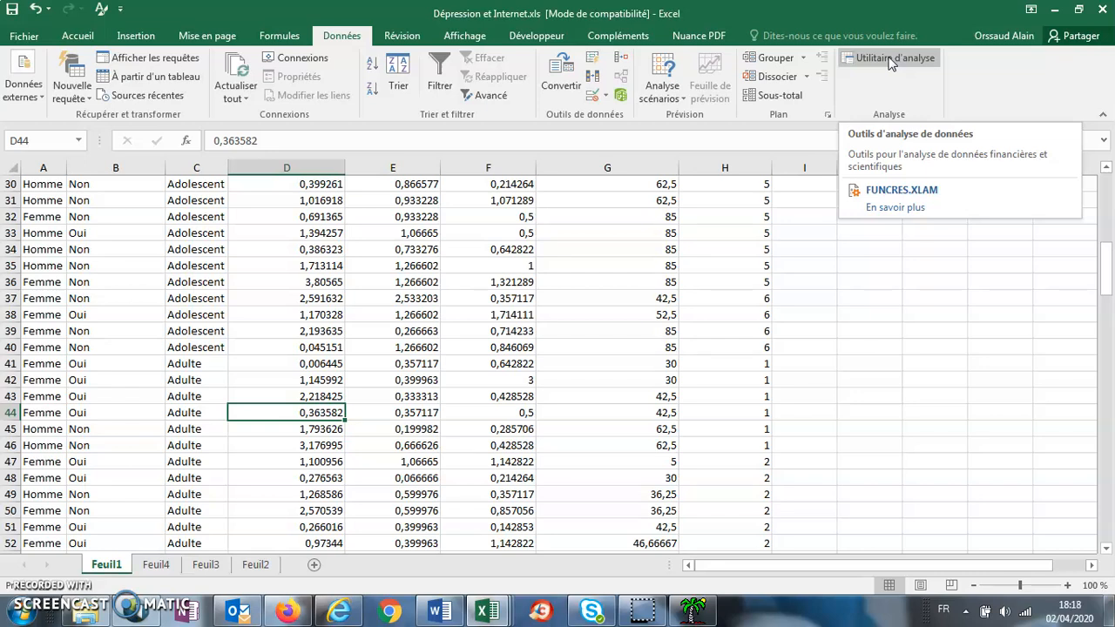
Step: On Feuil3, start the analysis tool Test d'égalité des espérances: deux observations de variances différentes
{"action": "left_click", "coordinate": [209, 565]}
{"action": "scroll", "coordinate": [400, 322], "scroll_direction": "up", "scroll_amount": 20}
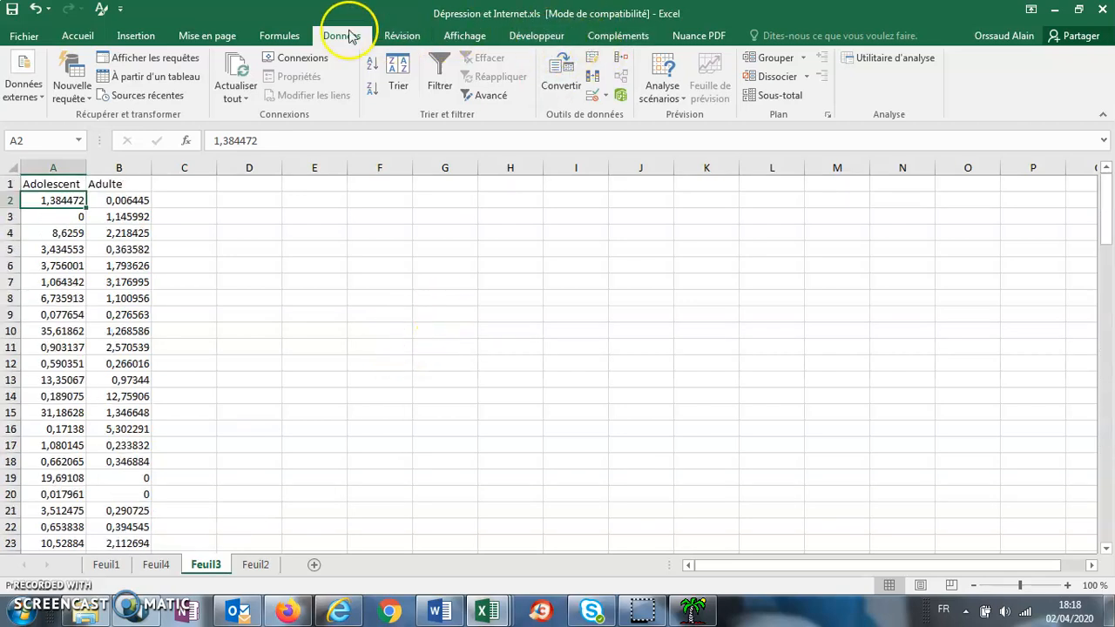
{"action": "left_click", "coordinate": [906, 59]}
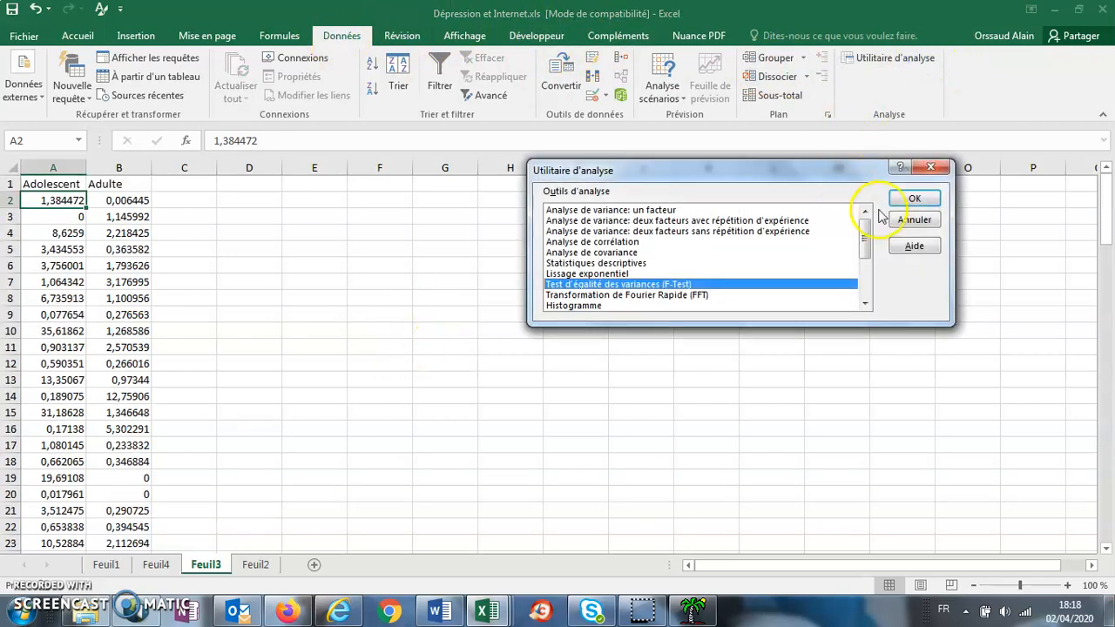
{"action": "left_click_drag", "start_coordinate": [866, 239], "coordinate": [870, 294]}
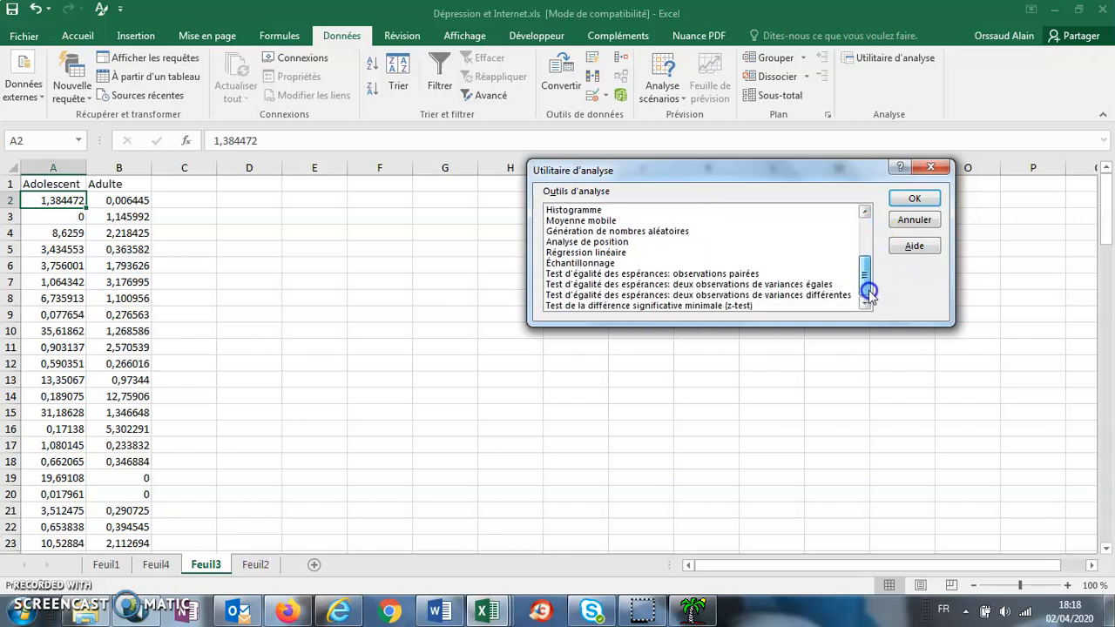
{"action": "left_click", "coordinate": [651, 296]}
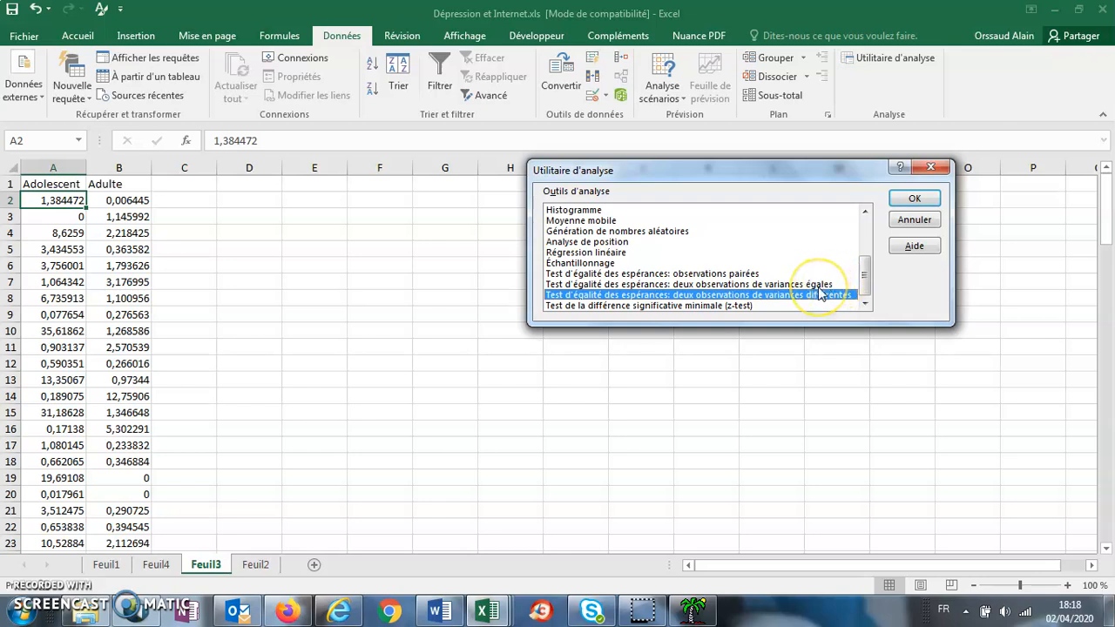
{"action": "left_click", "coordinate": [908, 200]}
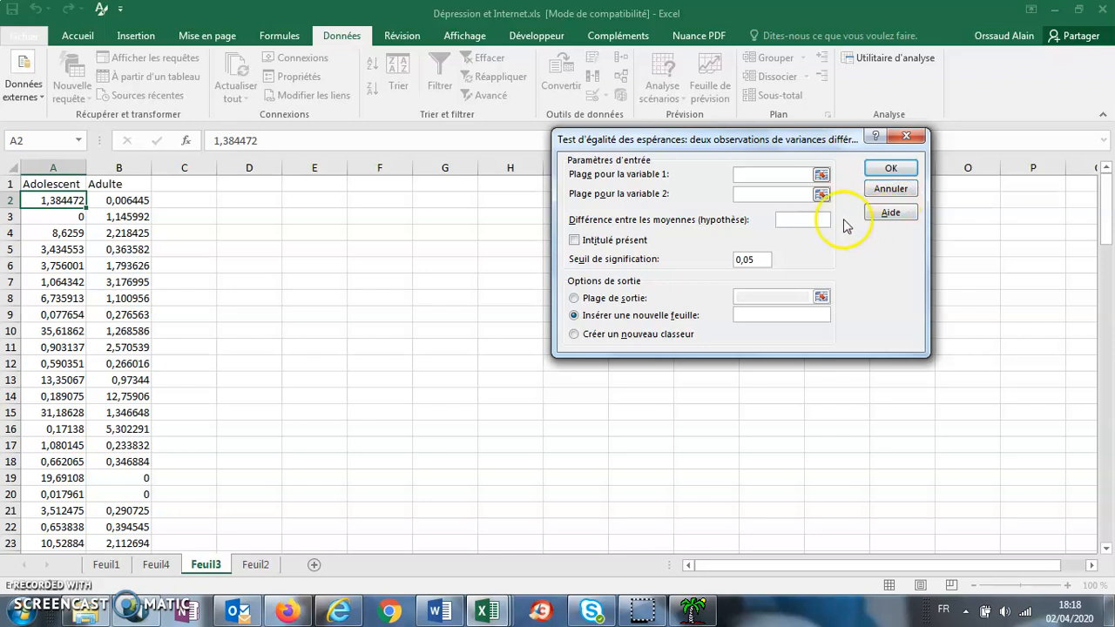
Step: Set the means test's variable 1 range to the Adolescent column with its heading, $A$1:$A$40
{"action": "left_click", "coordinate": [821, 178]}
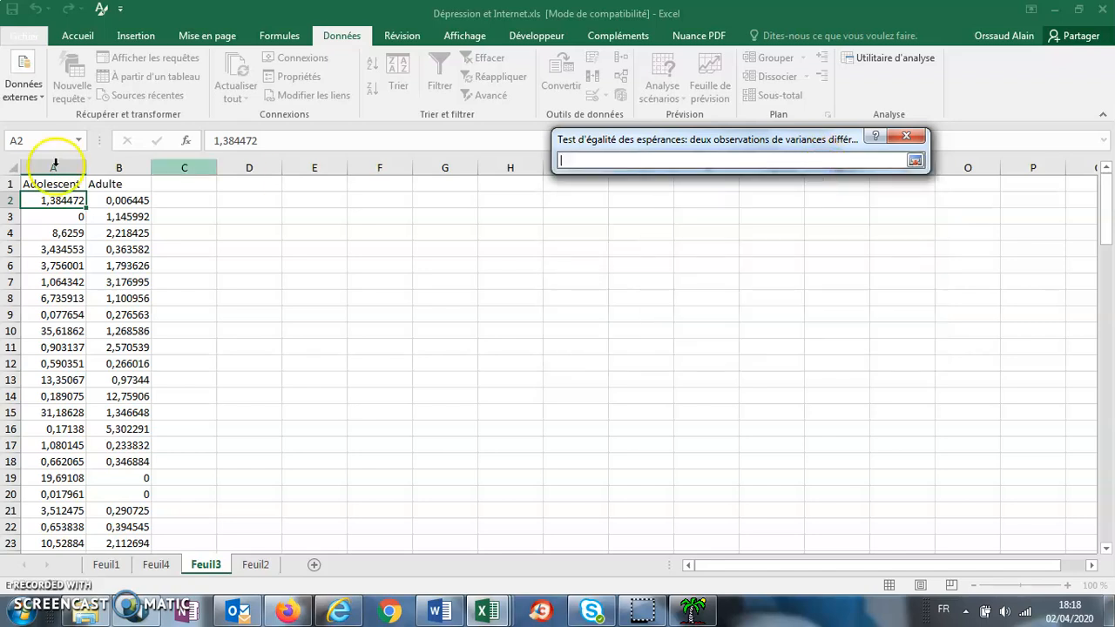
{"action": "left_click_drag", "start_coordinate": [47, 182], "coordinate": [67, 266]}
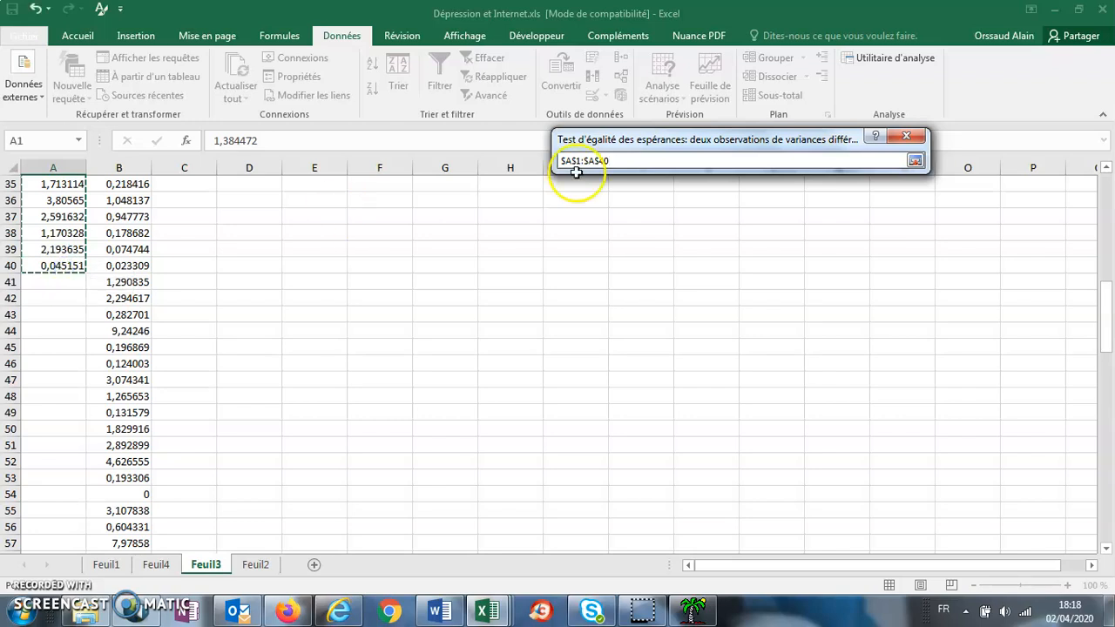
{"action": "left_click", "coordinate": [914, 161]}
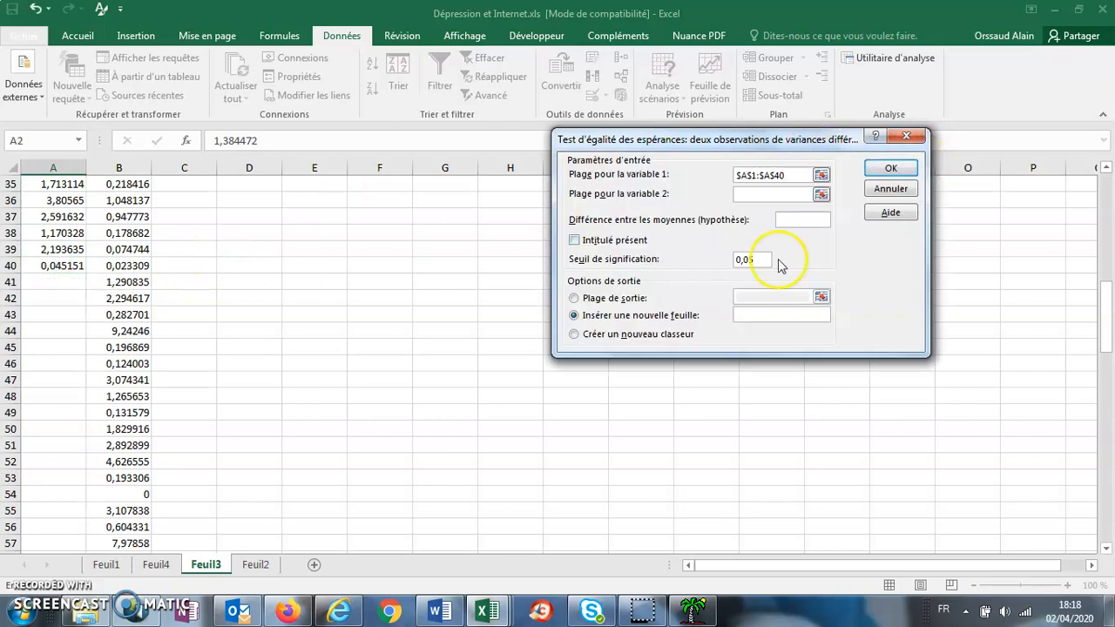
Step: Set the means test's variable 2 range to the Adulte column with its heading, $B$1:$B$117
{"action": "left_click", "coordinate": [821, 193]}
{"action": "scroll", "coordinate": [167, 250], "scroll_direction": "up", "scroll_amount": 9}
{"action": "scroll", "coordinate": [167, 250], "scroll_direction": "up", "scroll_amount": 3}
{"action": "left_click_drag", "start_coordinate": [120, 182], "coordinate": [122, 596]}
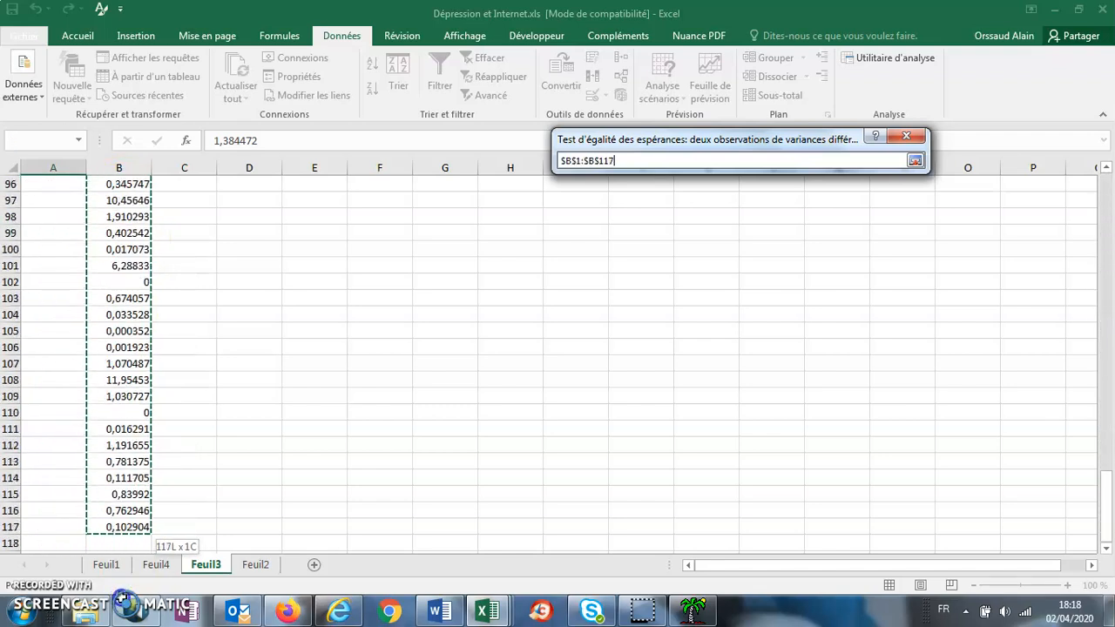
{"action": "left_click_drag", "start_coordinate": [124, 526], "coordinate": [124, 527]}
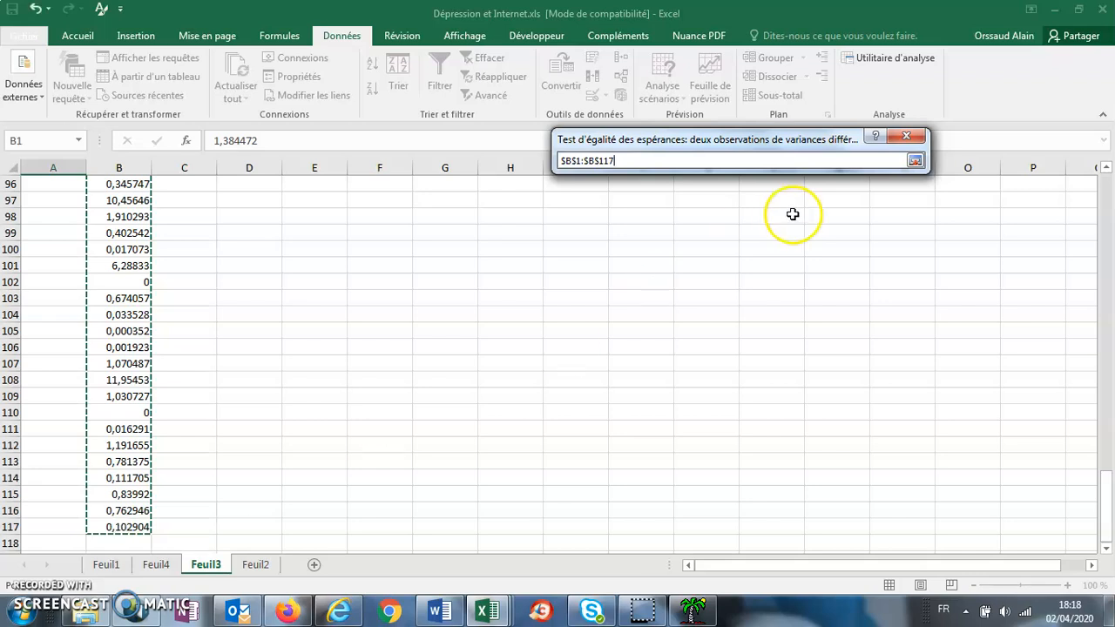
{"action": "left_click", "coordinate": [914, 161]}
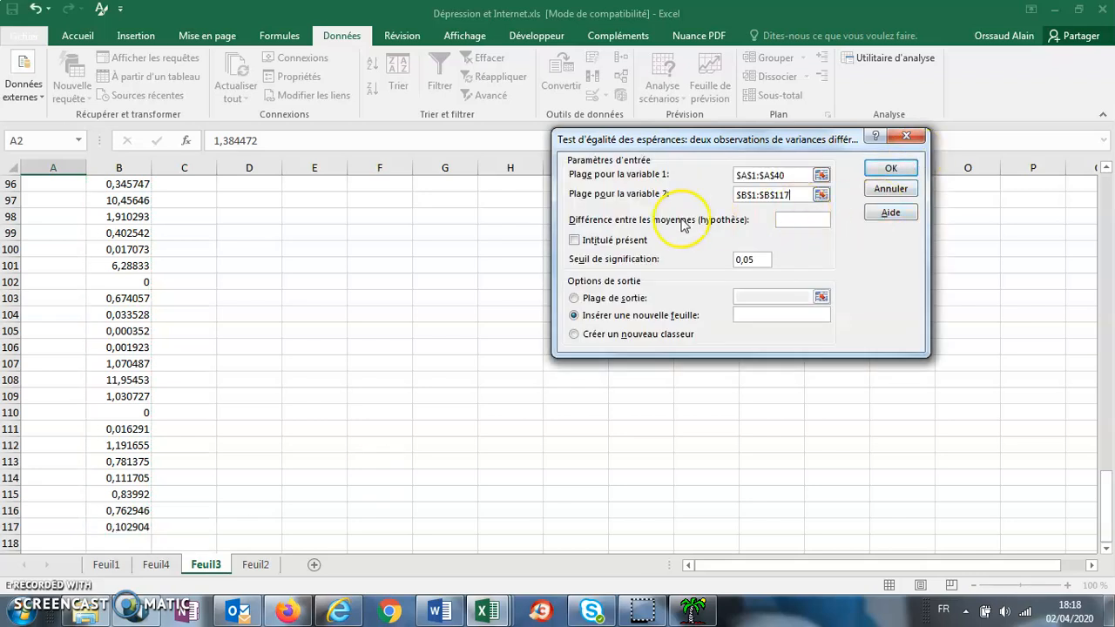
Step: Set the hypothesised difference between means to 0, enable Intitulé présent and run the means test to a new sheet
{"action": "left_click", "coordinate": [807, 221]}
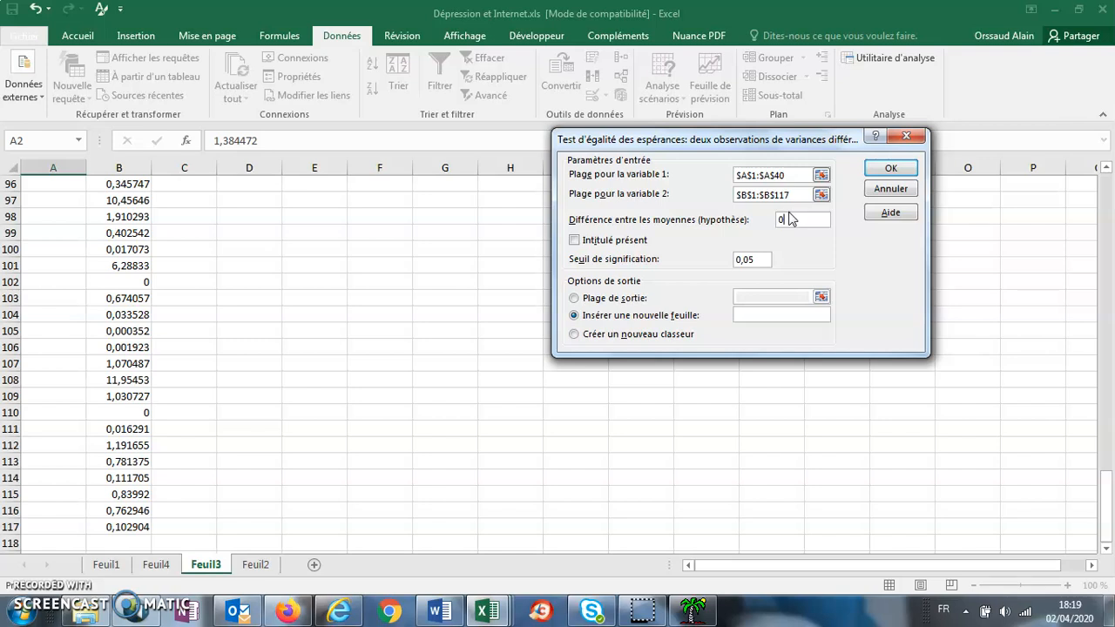
{"action": "left_click", "coordinate": [574, 240]}
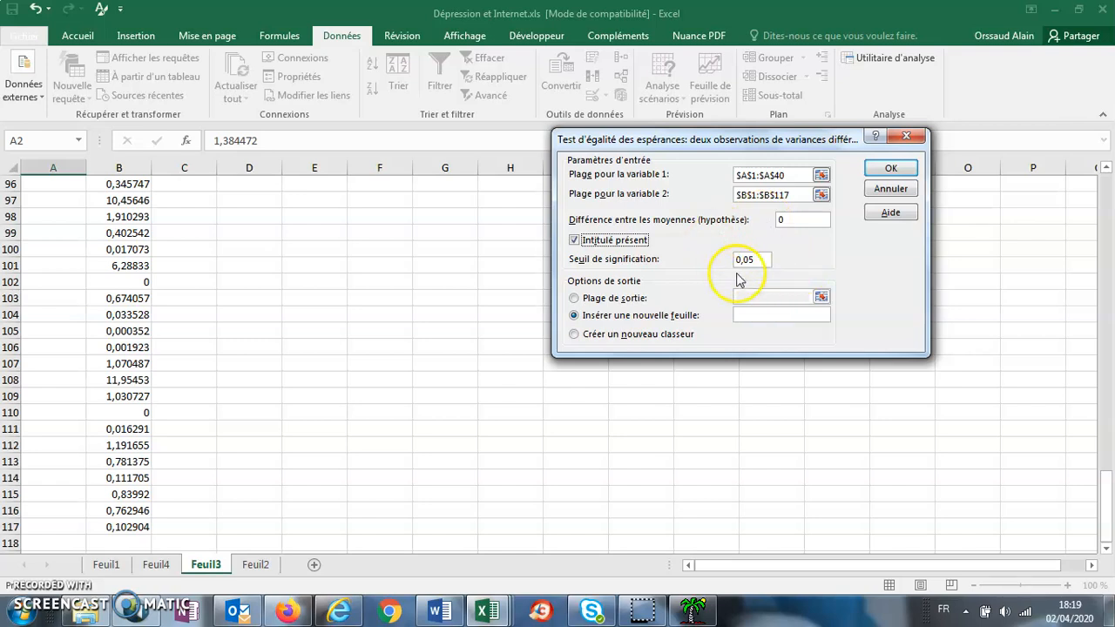
{"action": "left_click", "coordinate": [890, 172]}
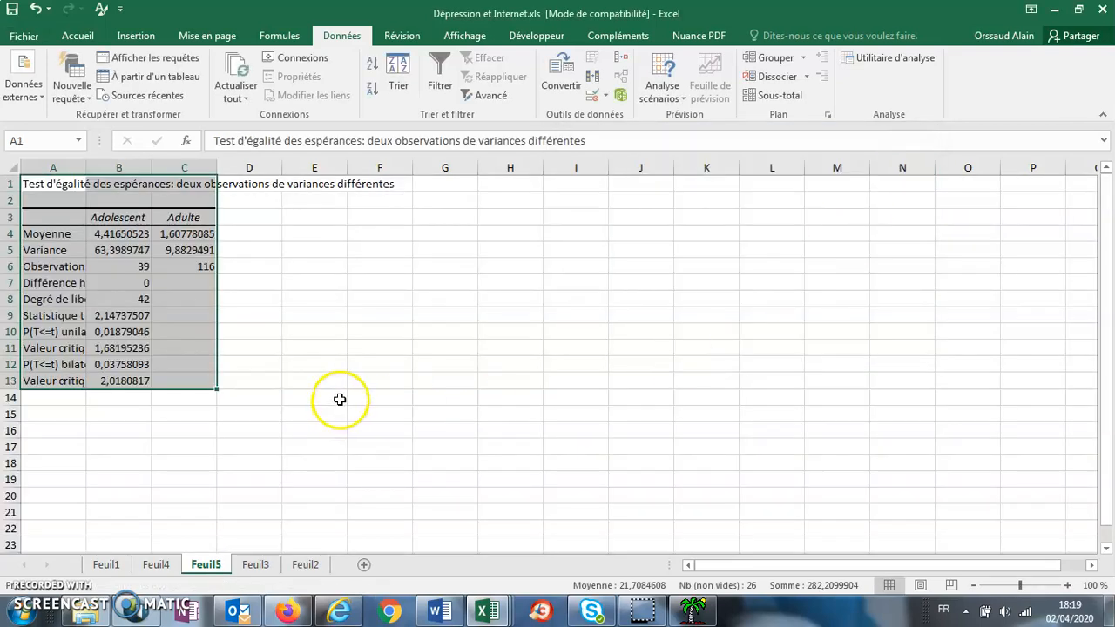
Step: Widen column A of the means test results and examine the t statistic and the one-sided and two-sided P(T<=t) values
{"action": "left_click", "coordinate": [373, 380]}
{"action": "left_click_drag", "start_coordinate": [86, 167], "coordinate": [194, 164]}
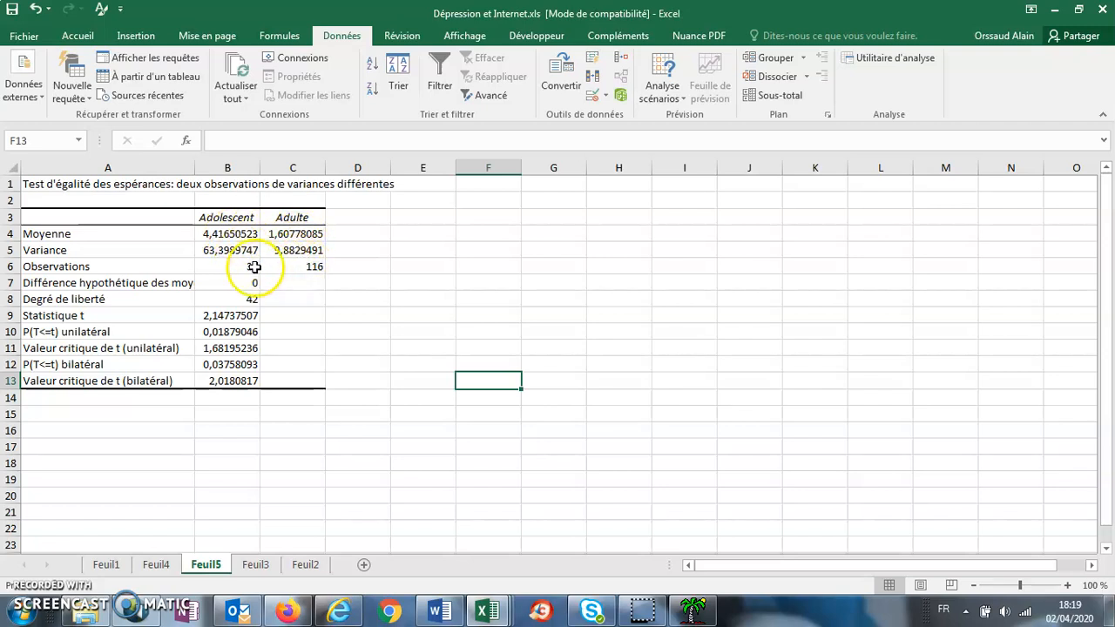
{"action": "left_click", "coordinate": [219, 317]}
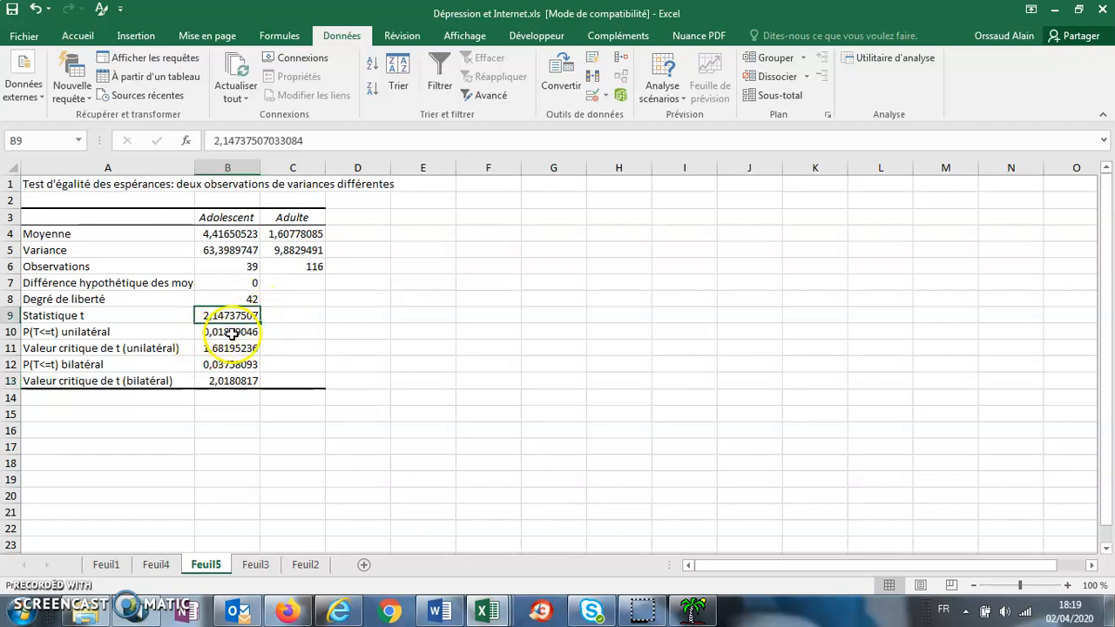
{"action": "left_click", "coordinate": [229, 332]}
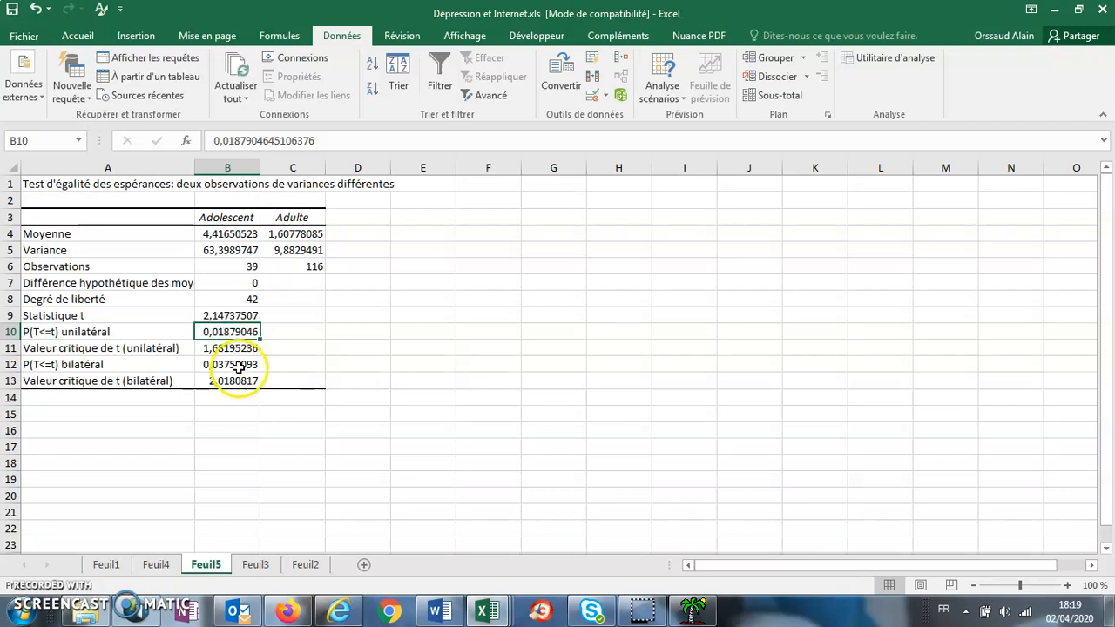
{"action": "left_click", "coordinate": [237, 367]}
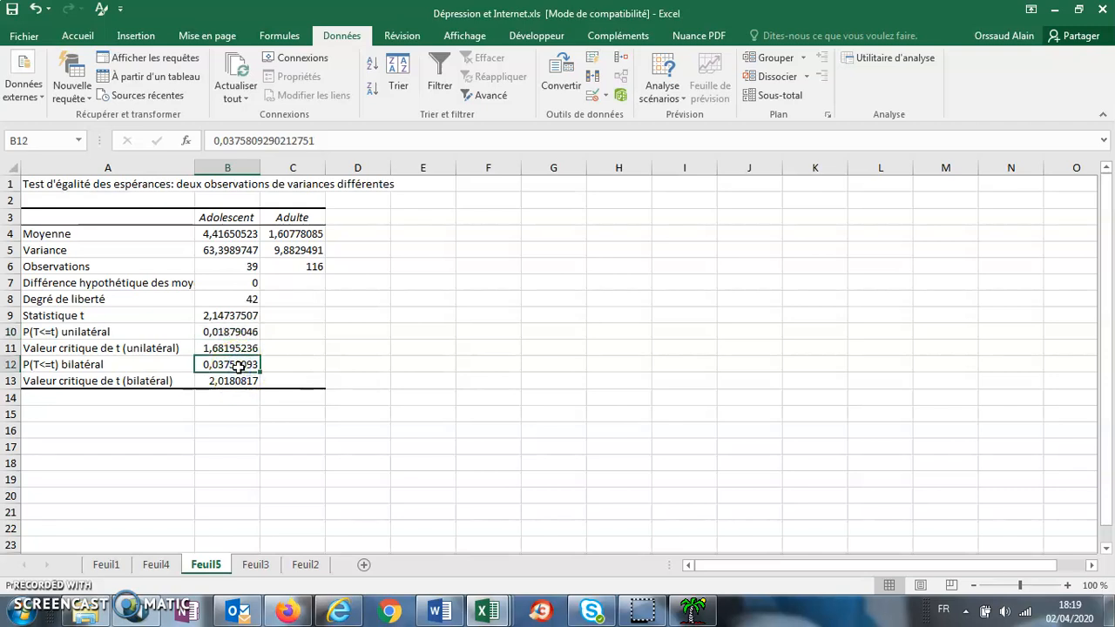
{"action": "left_click", "coordinate": [238, 333]}
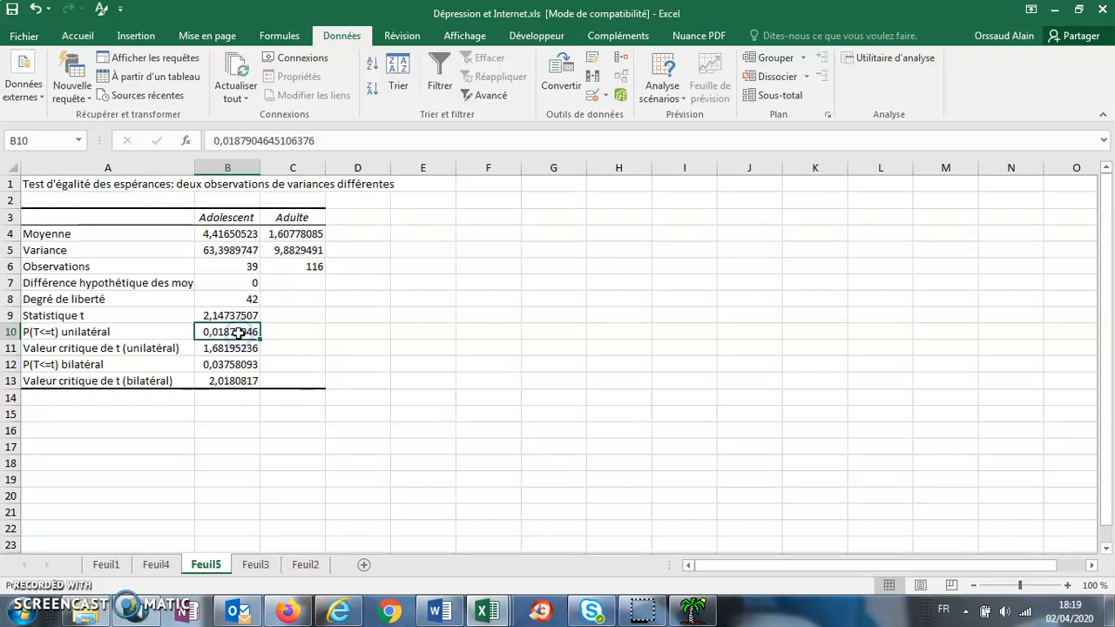